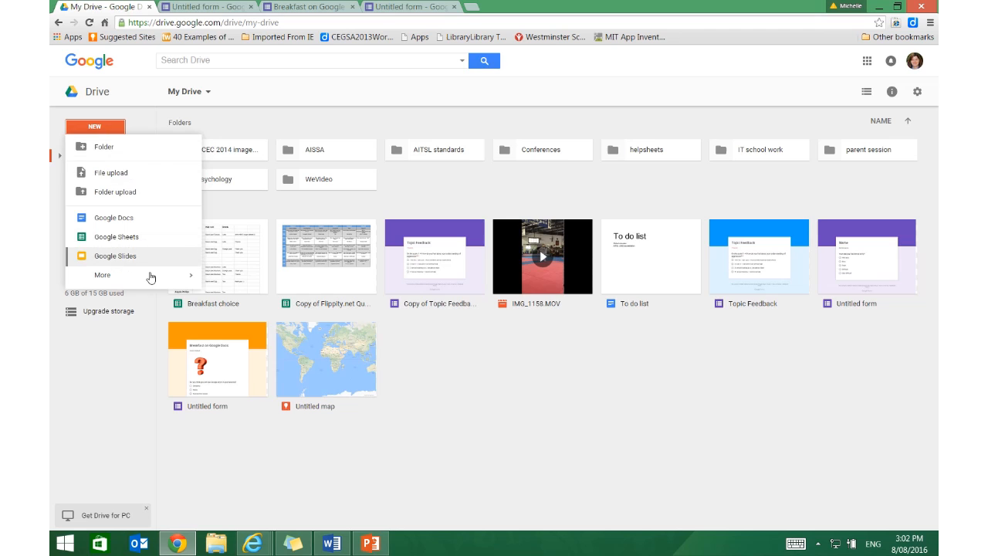
Create a blank Google Form from Drive and apply the colourful candy image theme from the Work and School category.
mouse_move(151, 277)
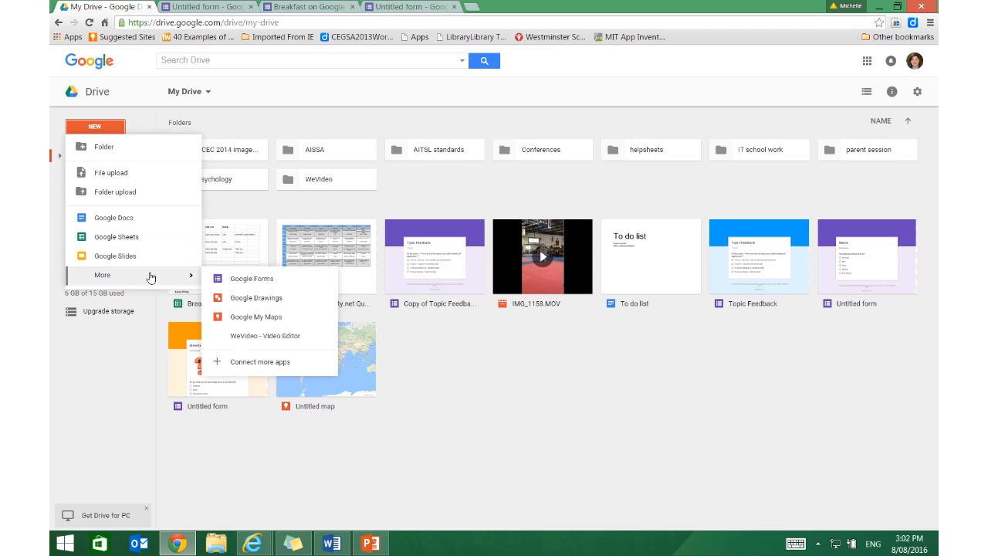
left_click(232, 285)
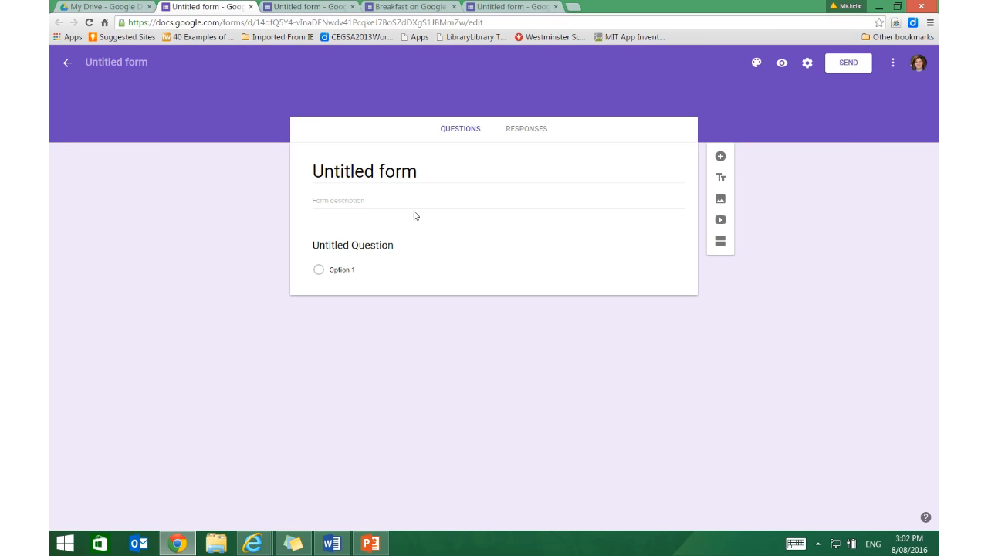
left_click(756, 62)
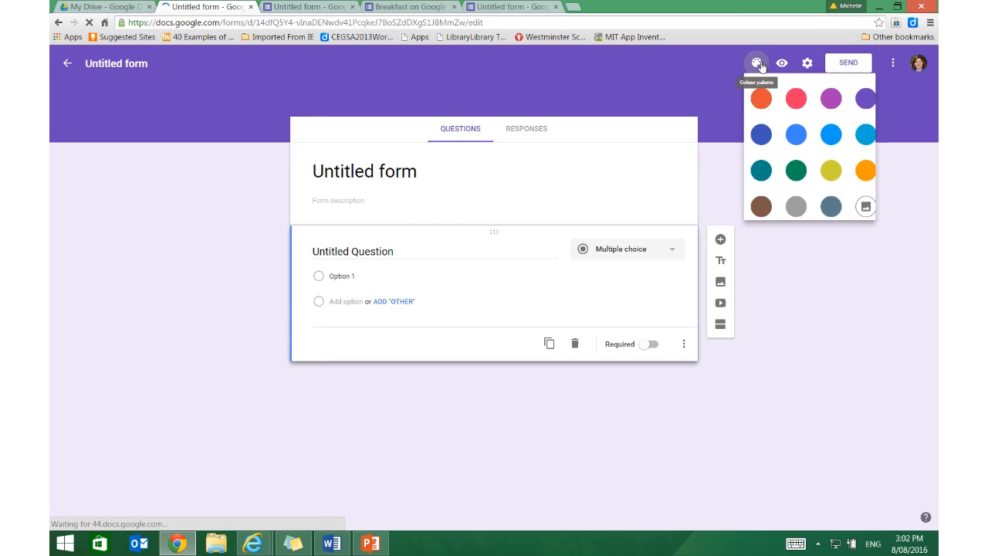
left_click(867, 209)
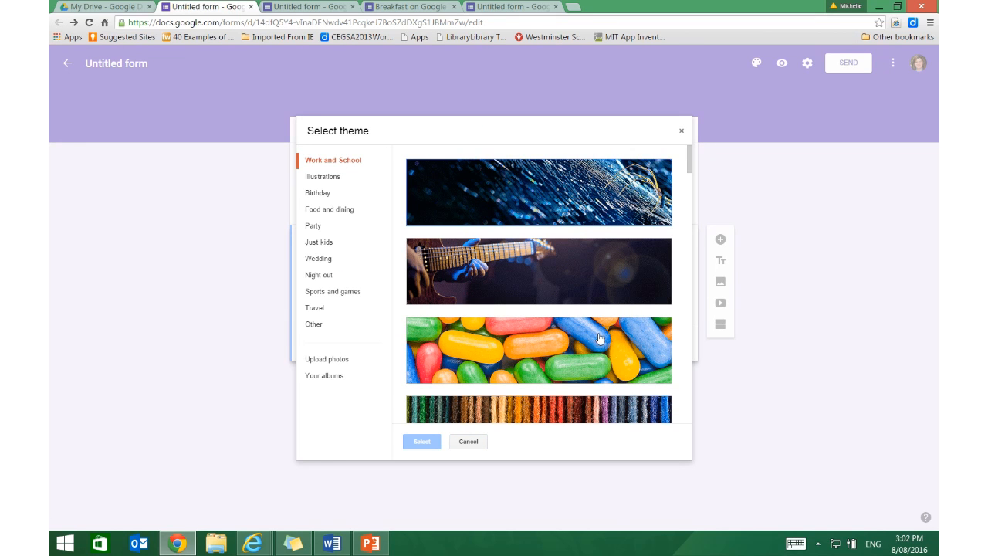
left_click(609, 330)
left_click(410, 445)
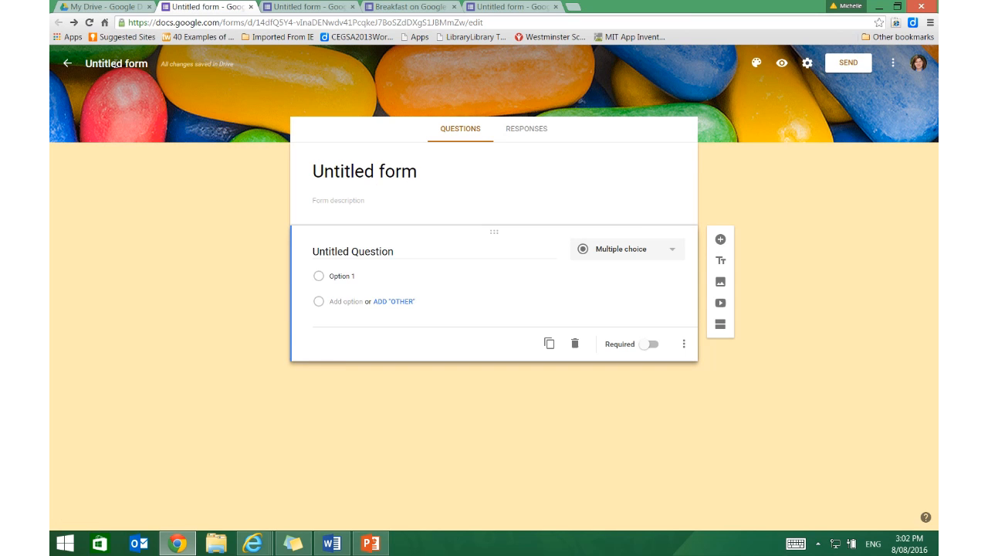
Return to the forms home screen to view the templates, and switch to the open "Breakfast on Google Docs" form.
left_click(69, 65)
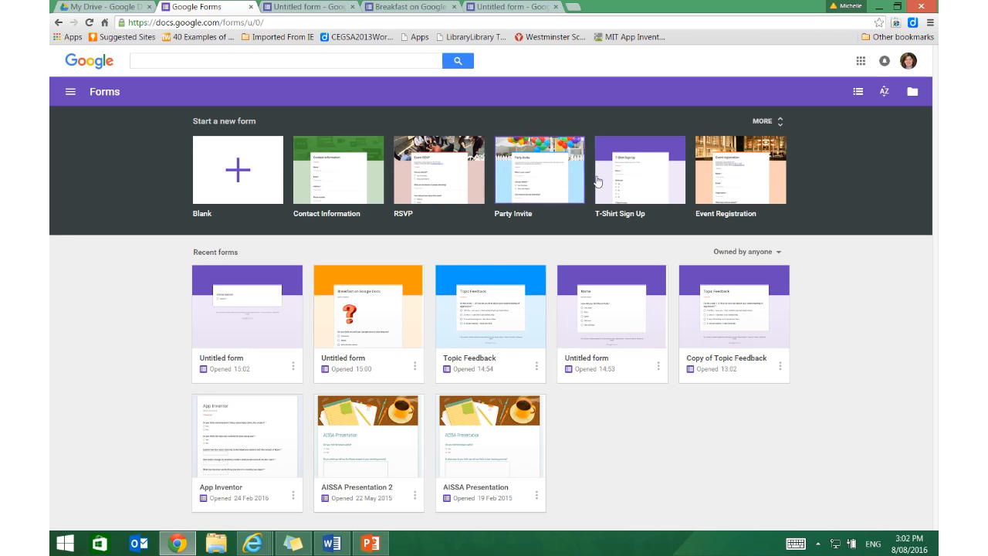
left_click(761, 188)
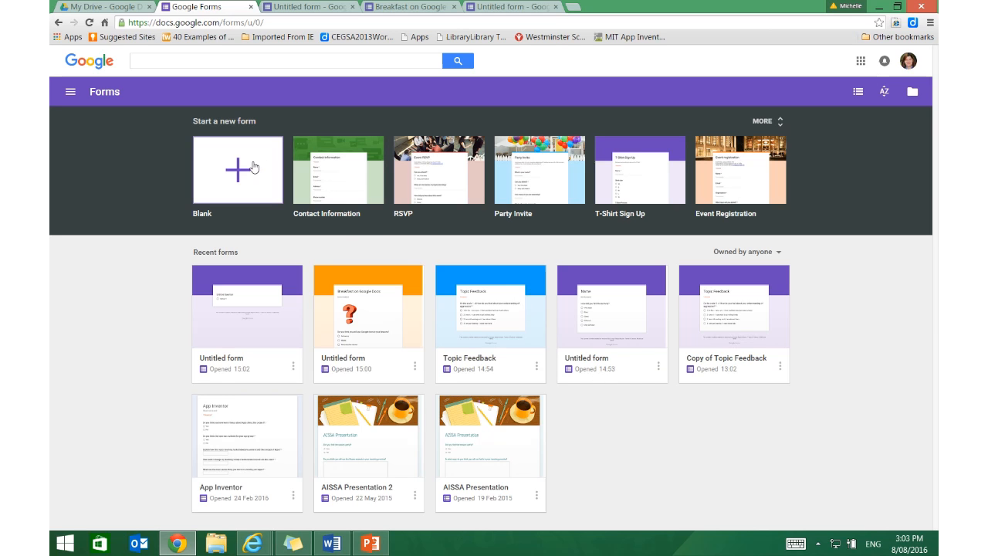
left_click(287, 6)
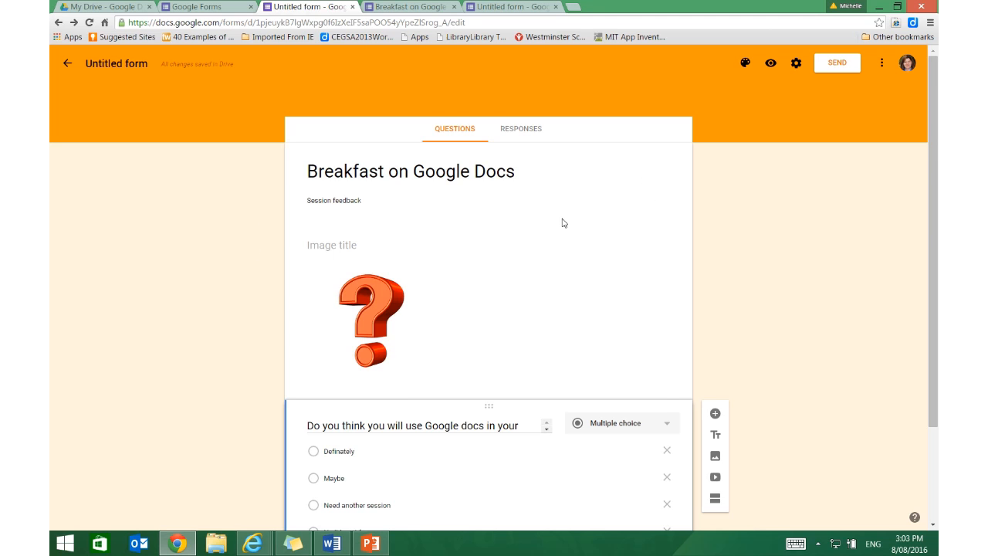
Examine the form's title and question mark image, and view the sources available for inserting an image.
scroll(562, 223, "down", 2)
scroll(369, 149, "up", 2)
left_click(370, 167)
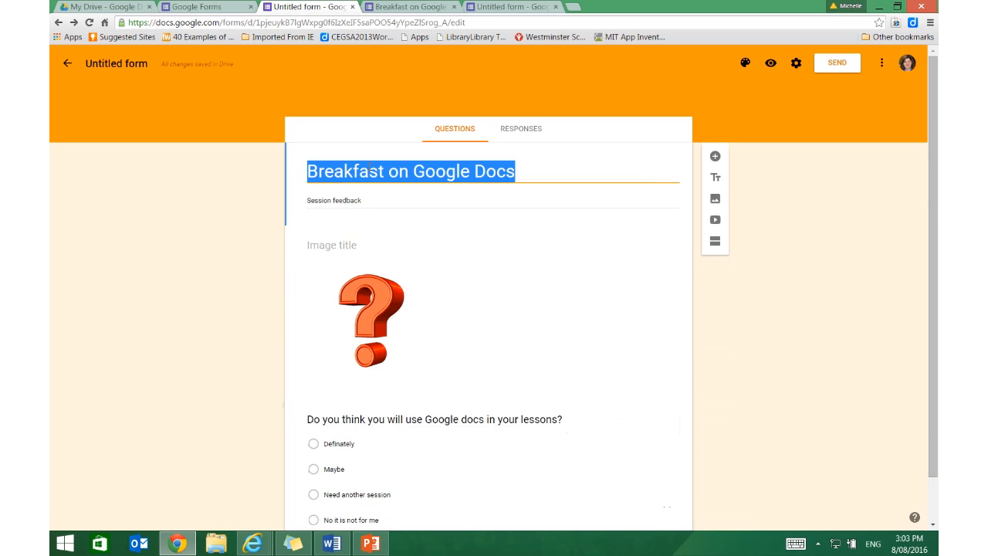
left_click(359, 289)
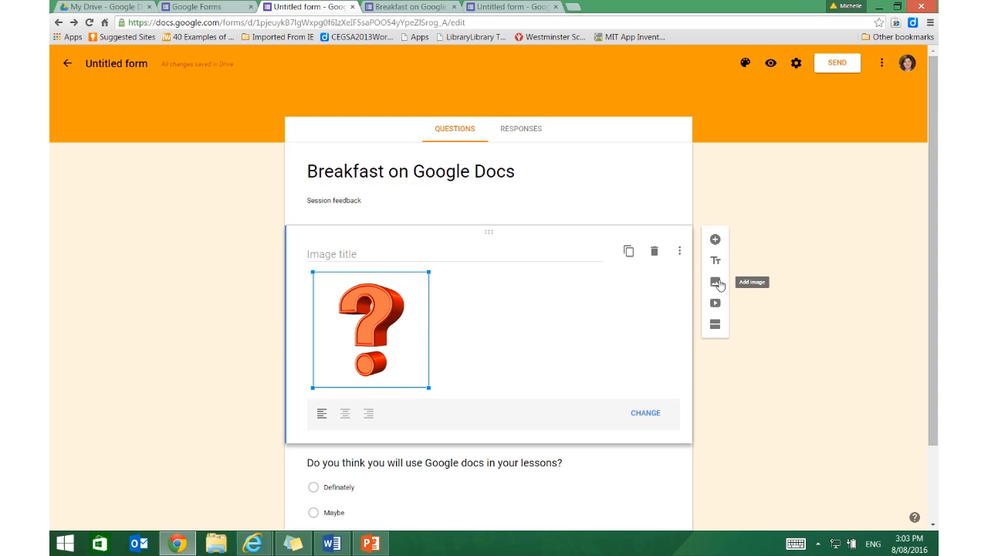
left_click(715, 283)
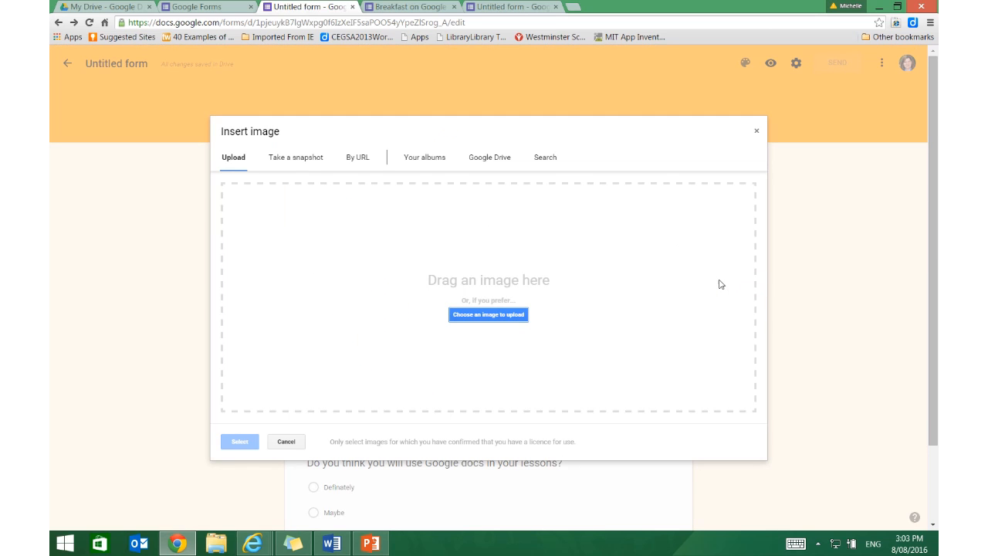
left_click(756, 132)
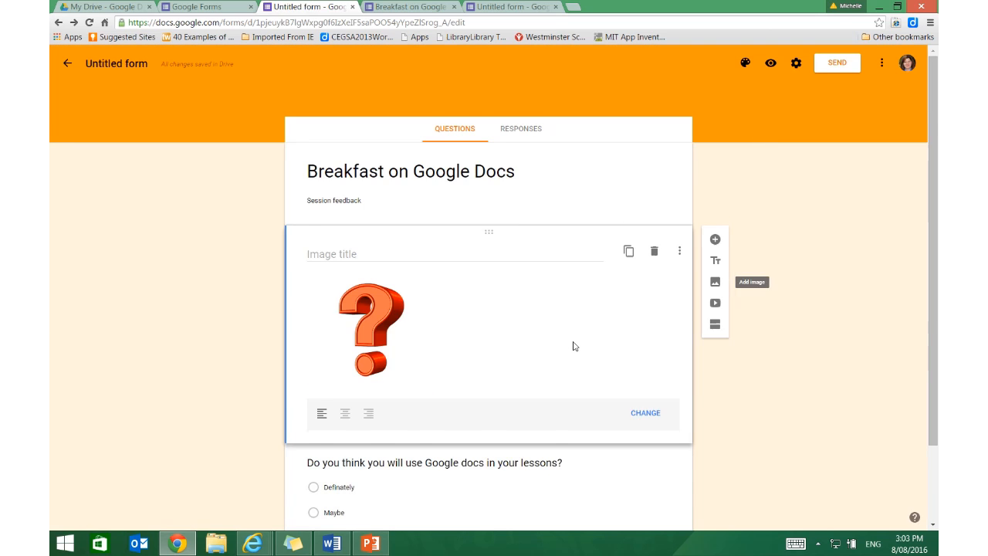
View the question types available for the question about using Google docs in lessons.
left_click(434, 425)
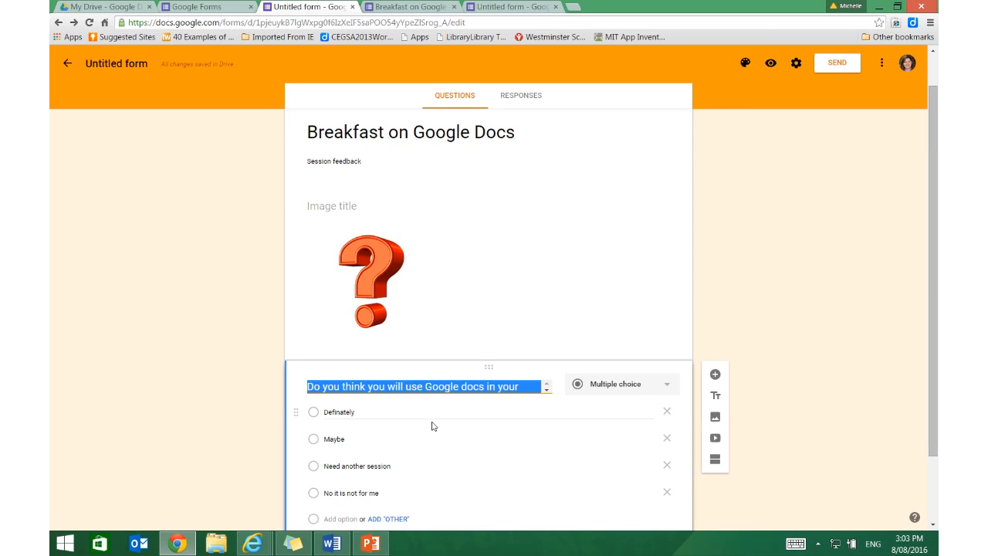
left_click(668, 389)
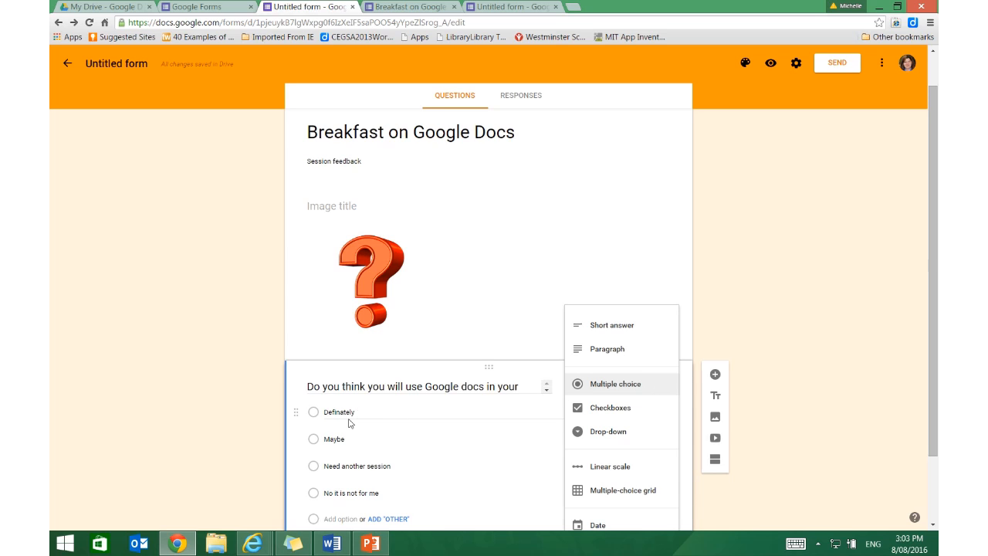
scroll(352, 465, "down", 1)
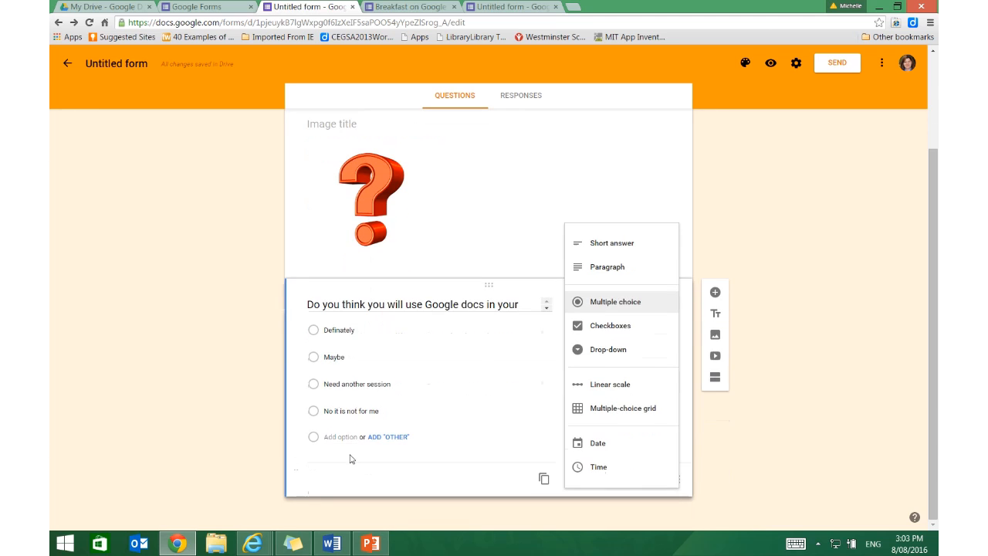
left_click(330, 328)
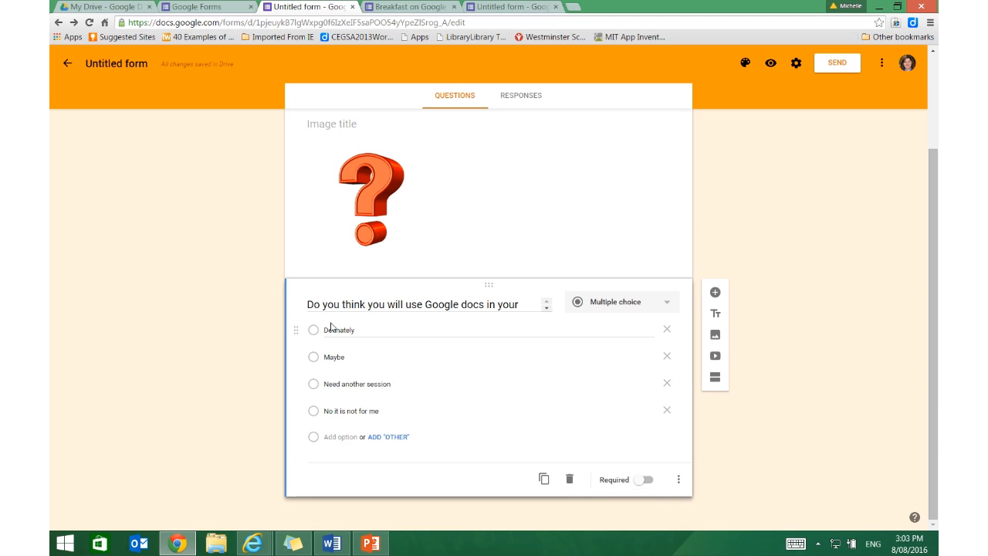
Highlight the answer options "Definately", "Maybe", "Need another session" and "No it is not for me" one after another.
double_click(328, 332)
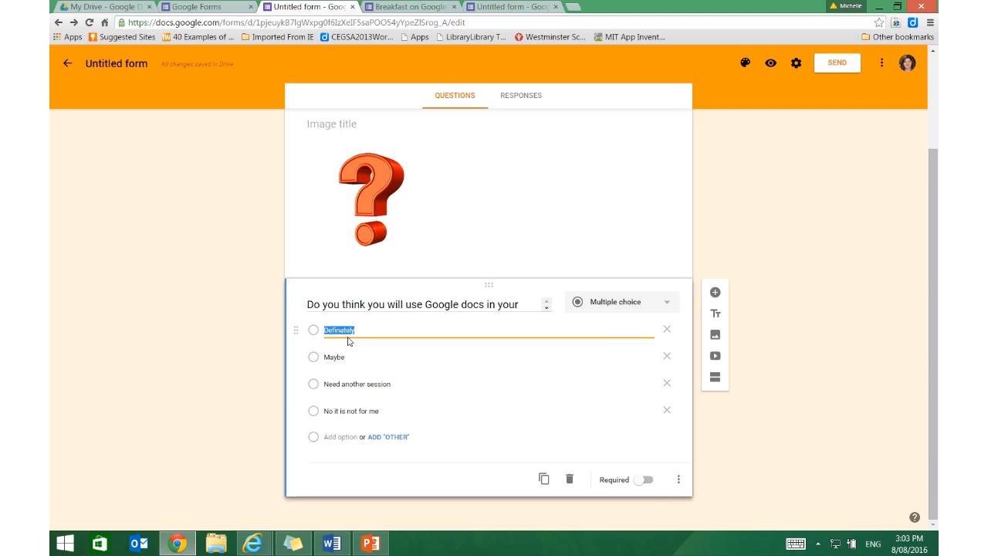
double_click(344, 356)
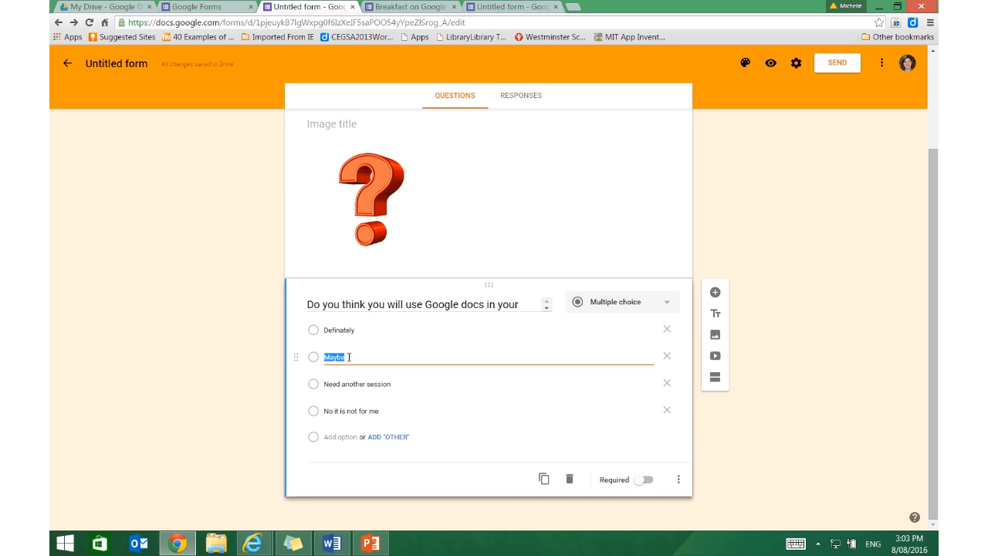
triple_click(357, 385)
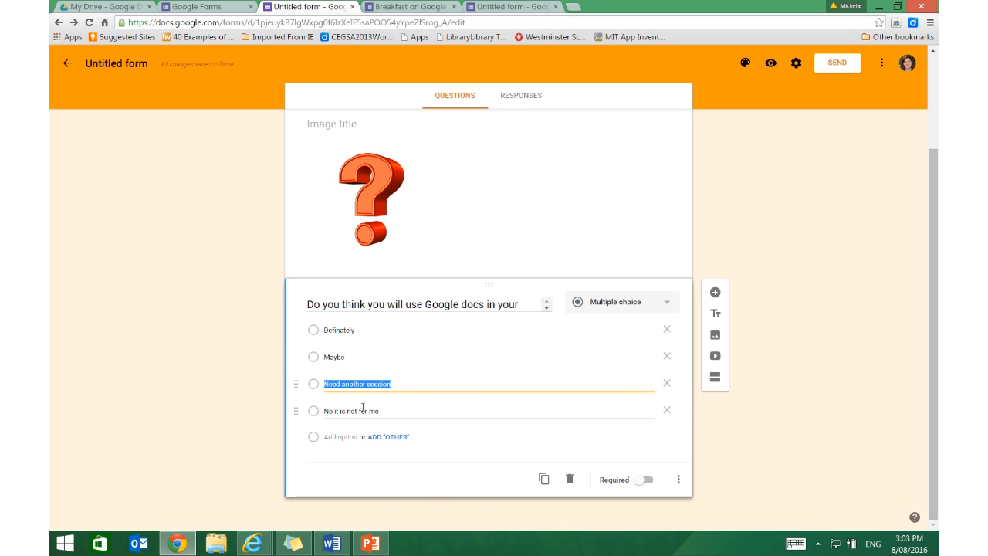
triple_click(363, 410)
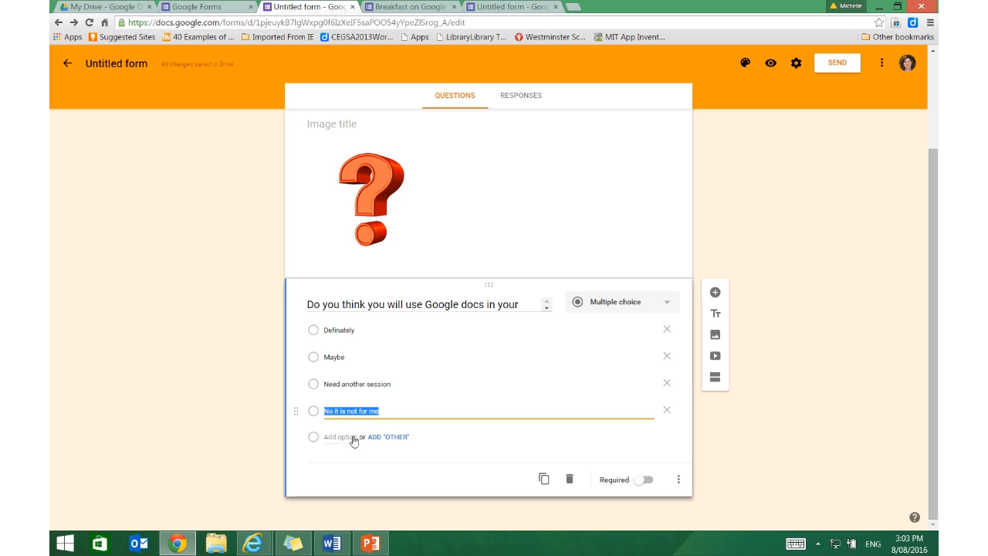
Add a fifth answer option to the question and remove it again.
left_click(342, 437)
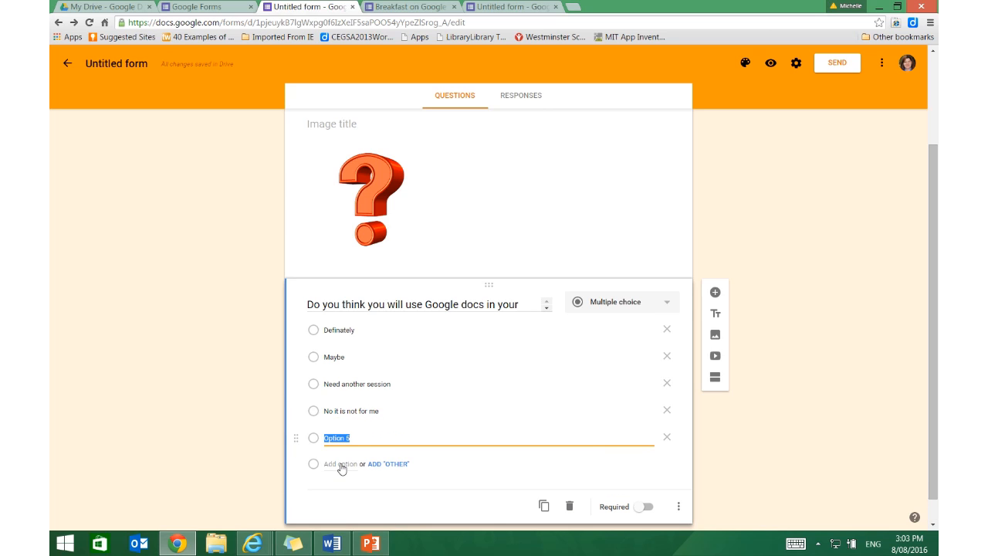
left_click(667, 438)
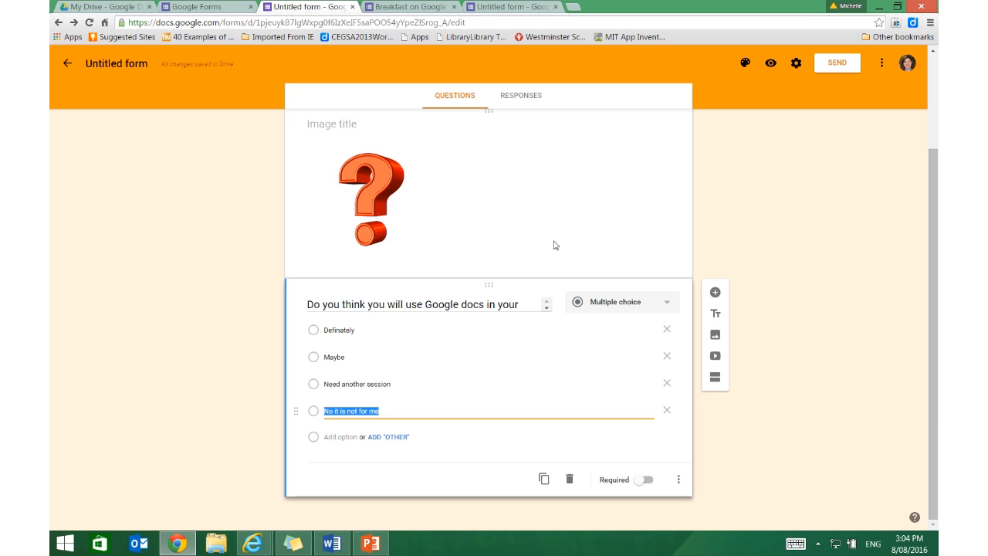
mouse_move(460, 4)
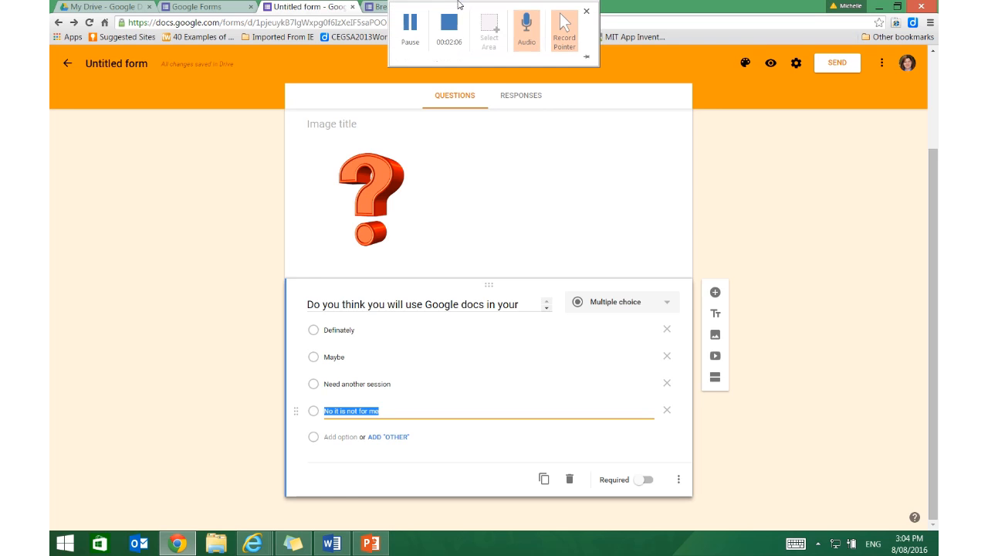
left_click(419, 29)
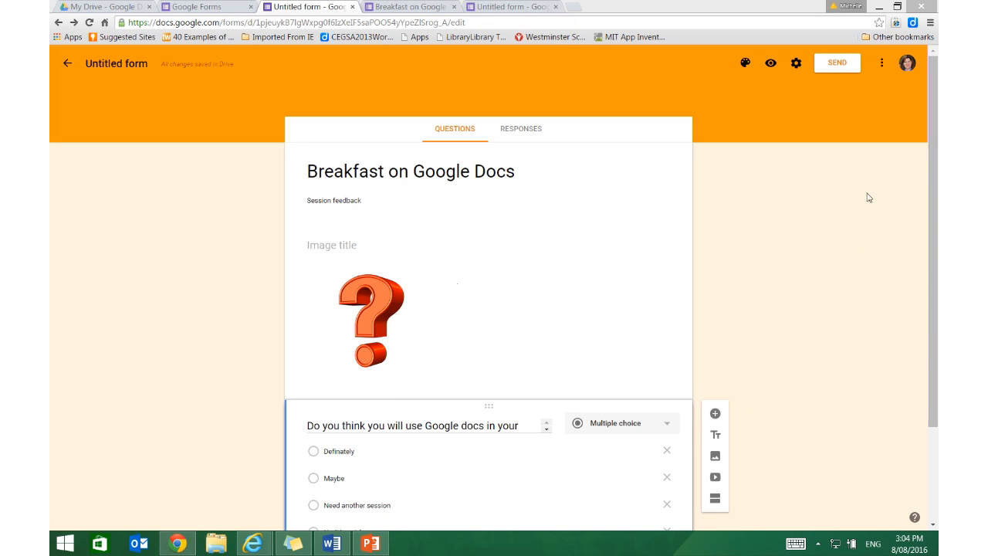
Preview the breakfast form as respondents see it, return to editing and open its send options.
left_click(771, 65)
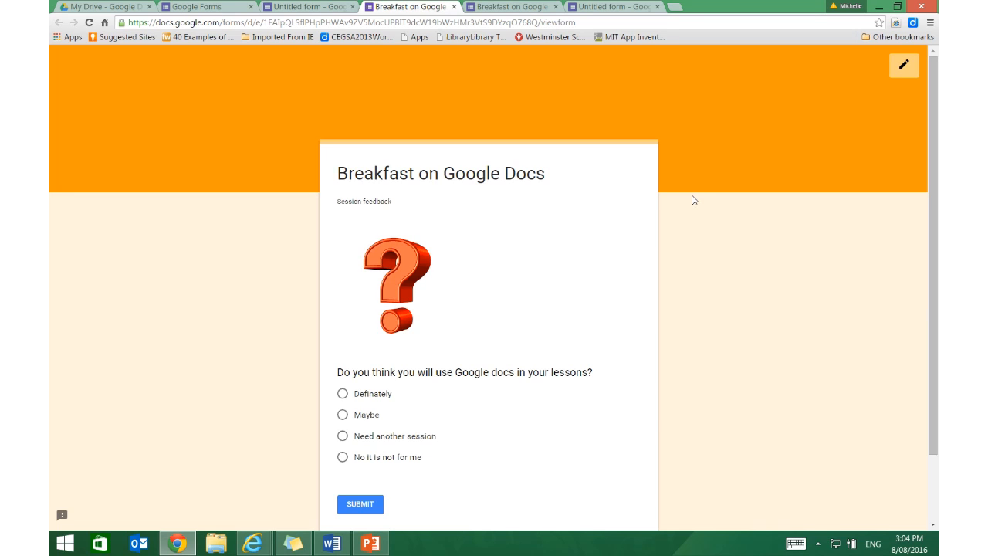
left_click(899, 69)
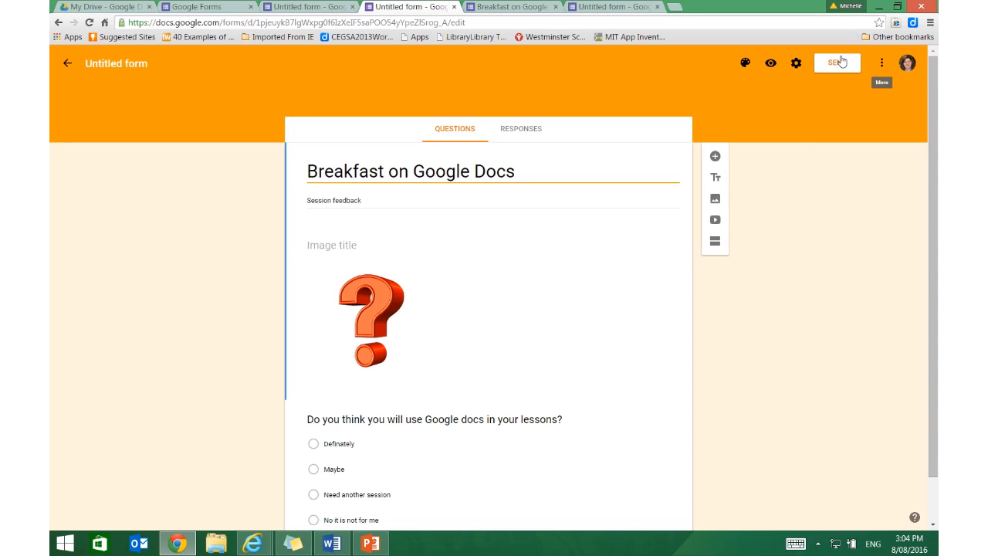
left_click(841, 62)
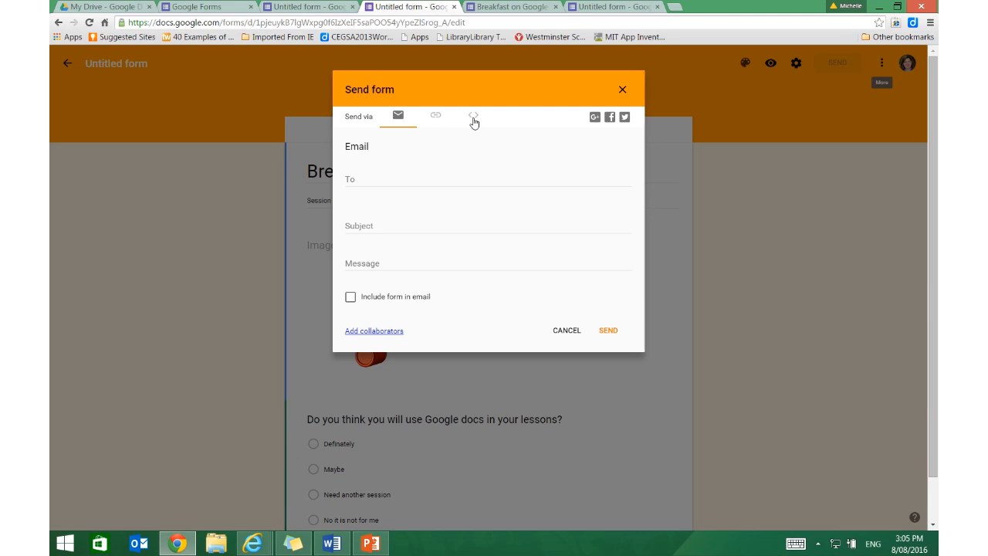
Switch to the "Using Google Docs" course page in Internet Explorer and examine the embedded breakfast form.
mouse_move(260, 539)
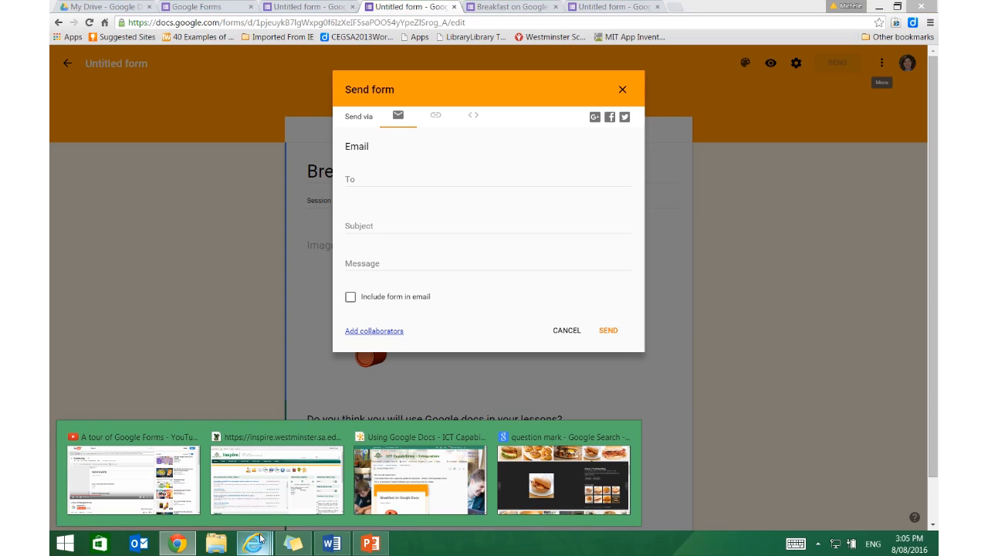
left_click(421, 475)
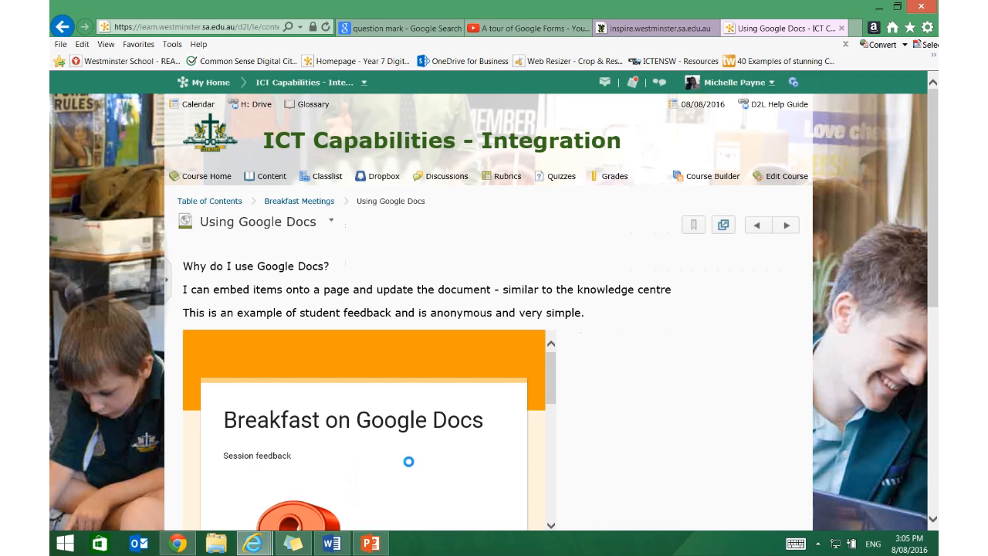
scroll(551, 320, "down", 2)
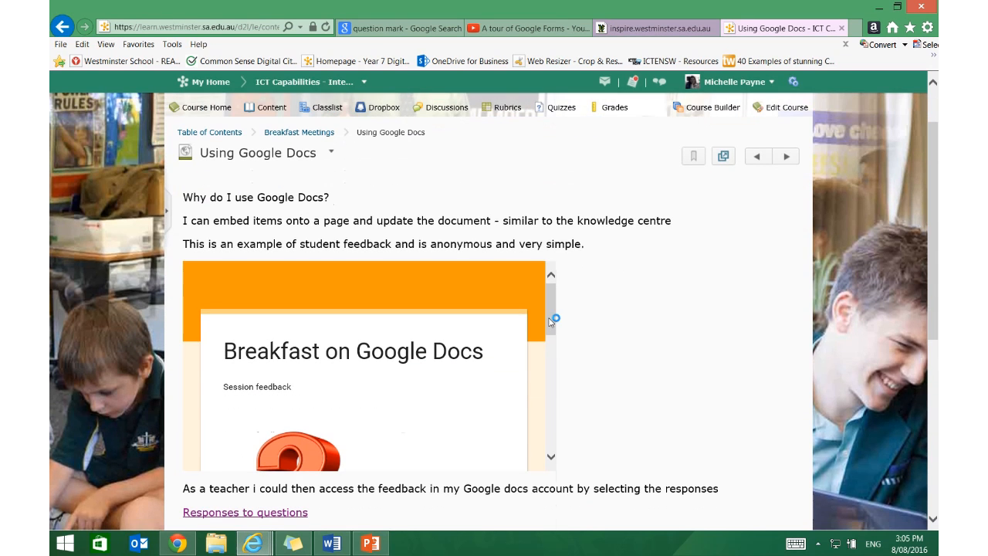
left_click_drag(551, 322, 561, 300)
Open the "Using Google Docs" course page for HTML editing.
left_click(330, 153)
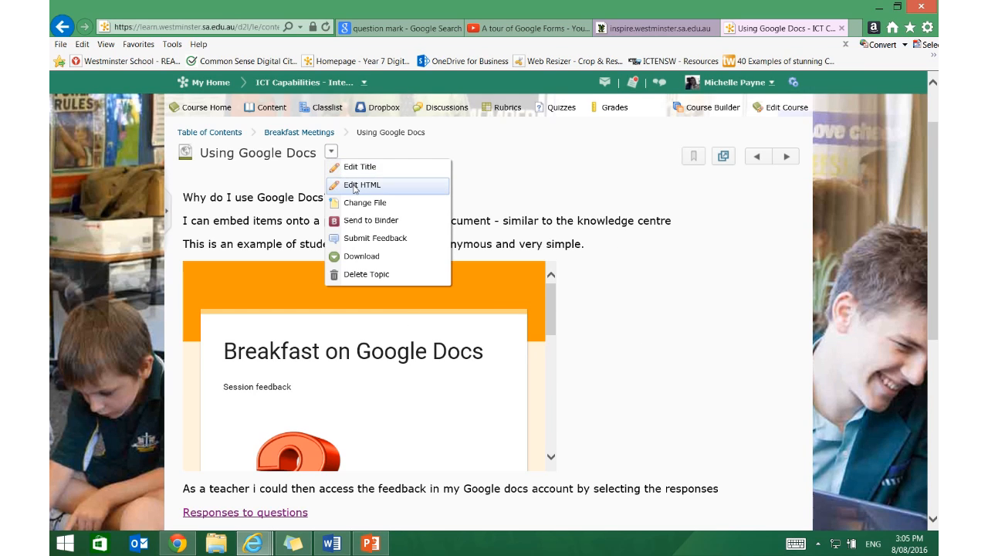
left_click(354, 186)
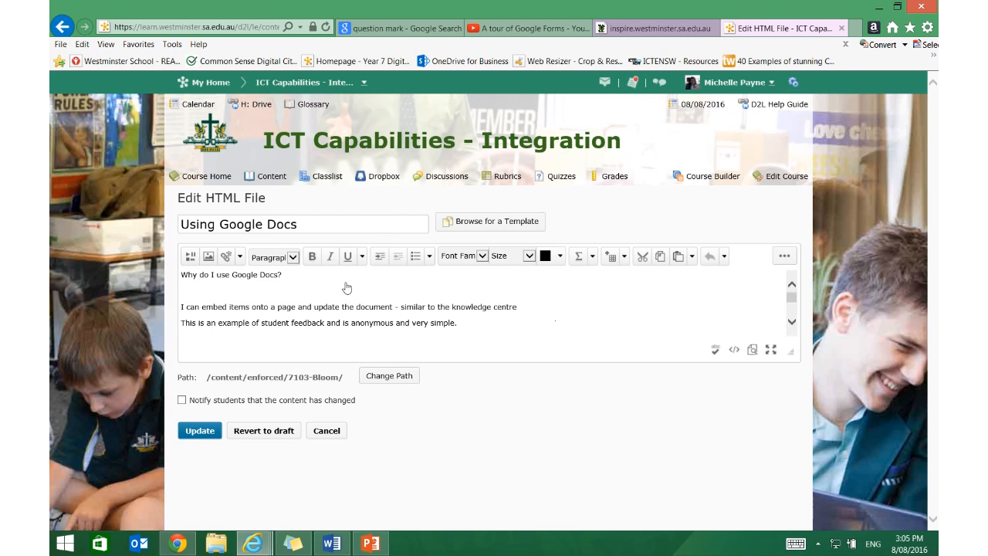
left_click(194, 262)
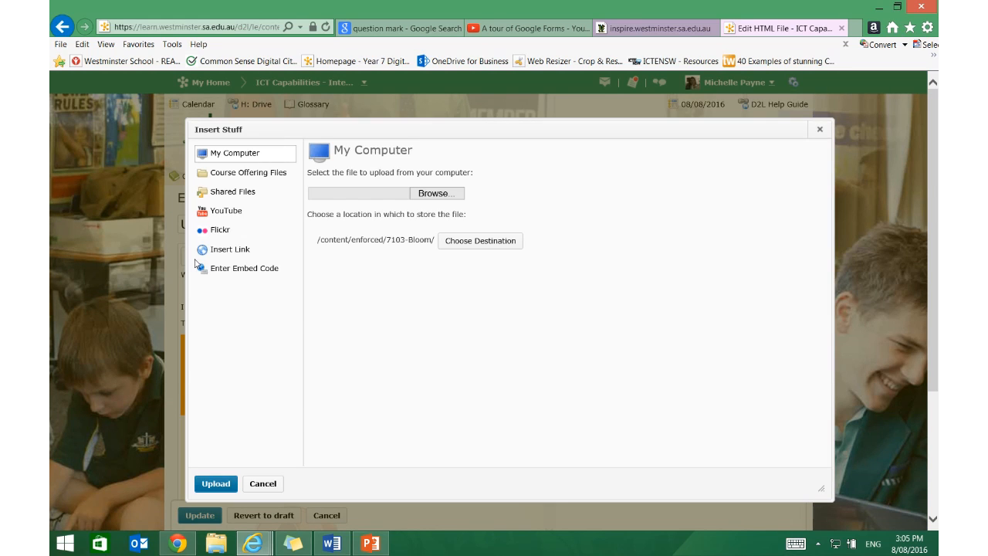
left_click(229, 269)
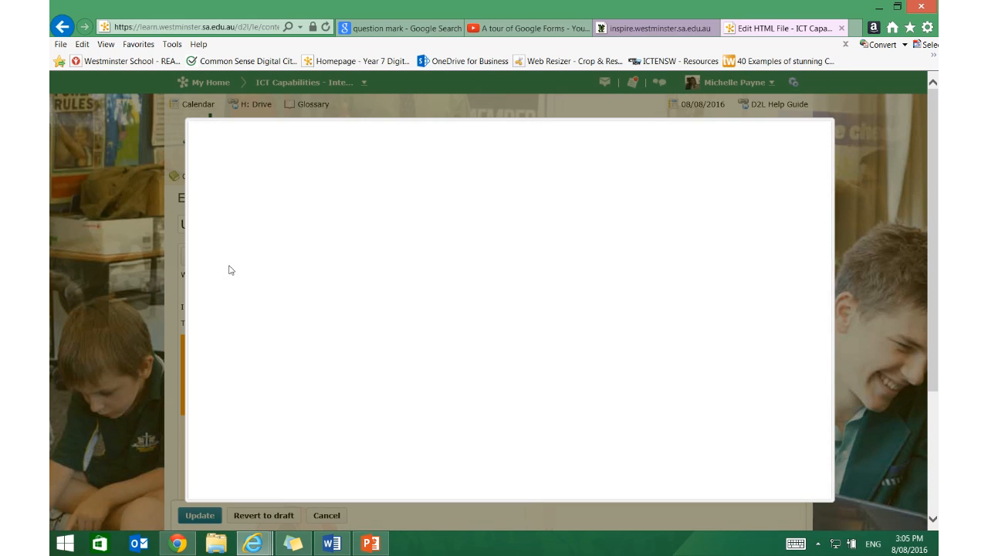
left_click(356, 226)
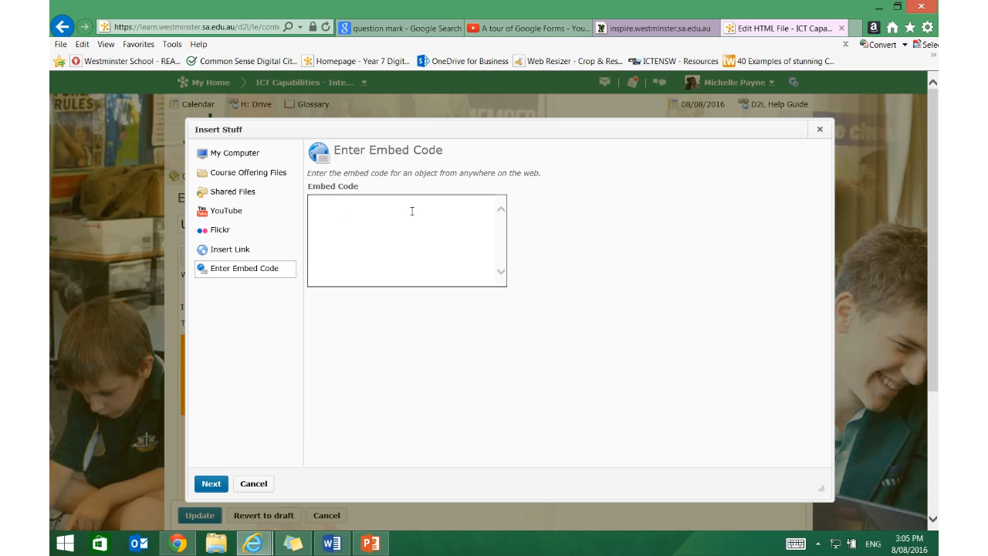
left_click(256, 483)
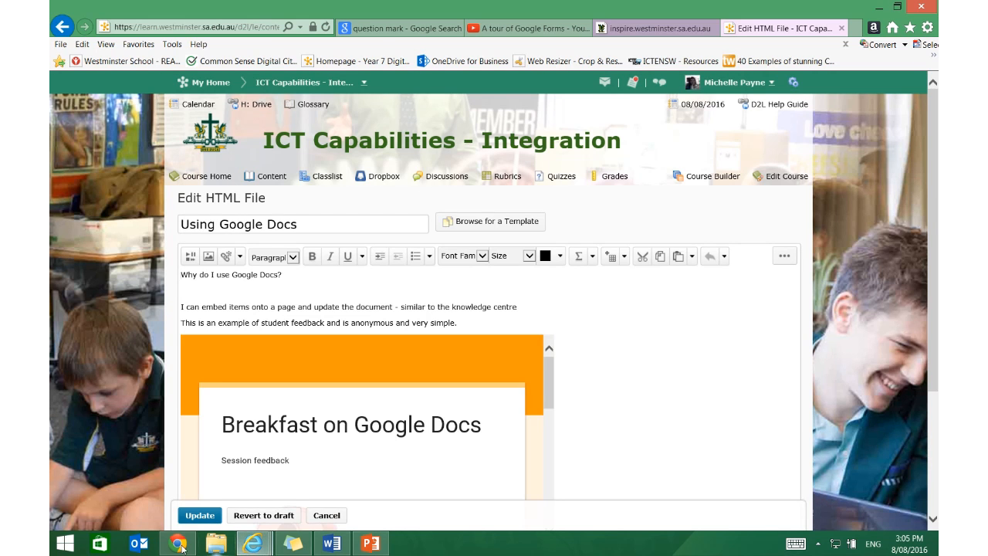
Switch to Chrome and copy the breakfast form's embed HTML code from its send options.
left_click(177, 545)
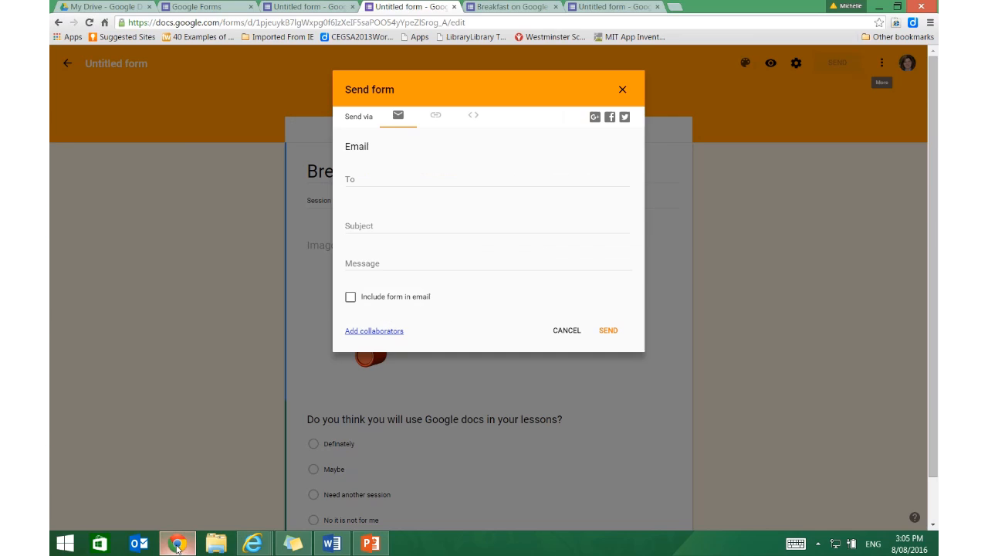
left_click(473, 118)
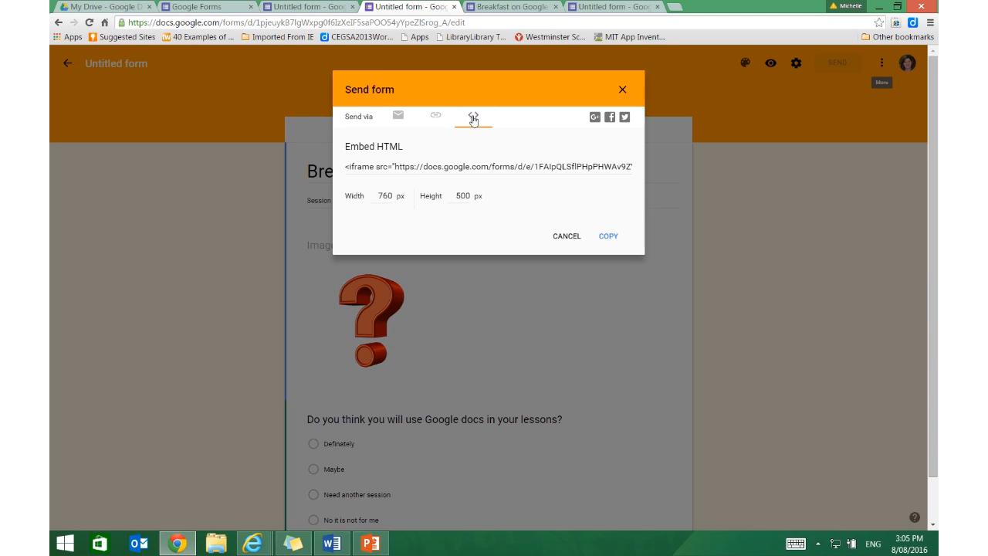
left_click(473, 173)
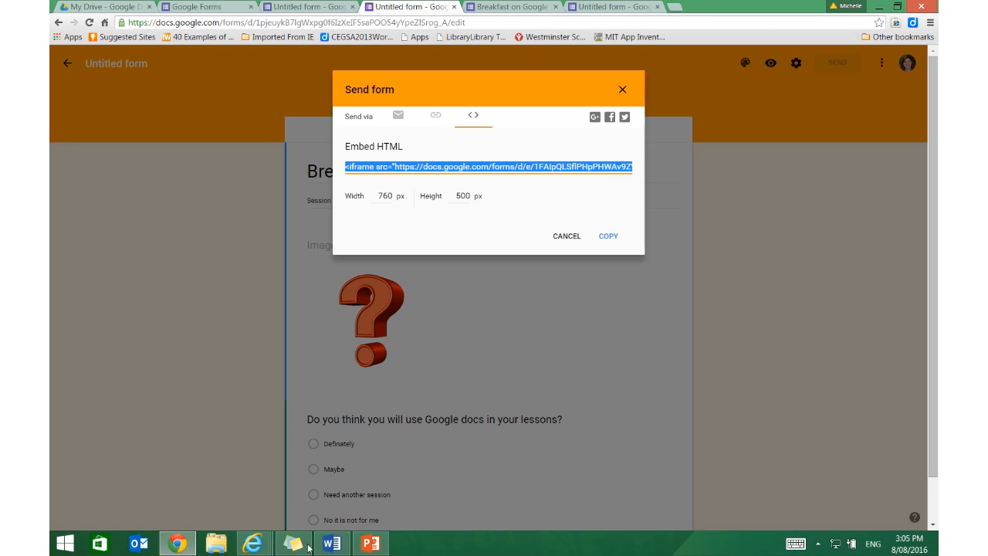
Switch back to Internet Explorer and insert the copied form embed code at the start of the "Using Google Docs" page.
left_click(252, 543)
left_click(468, 468)
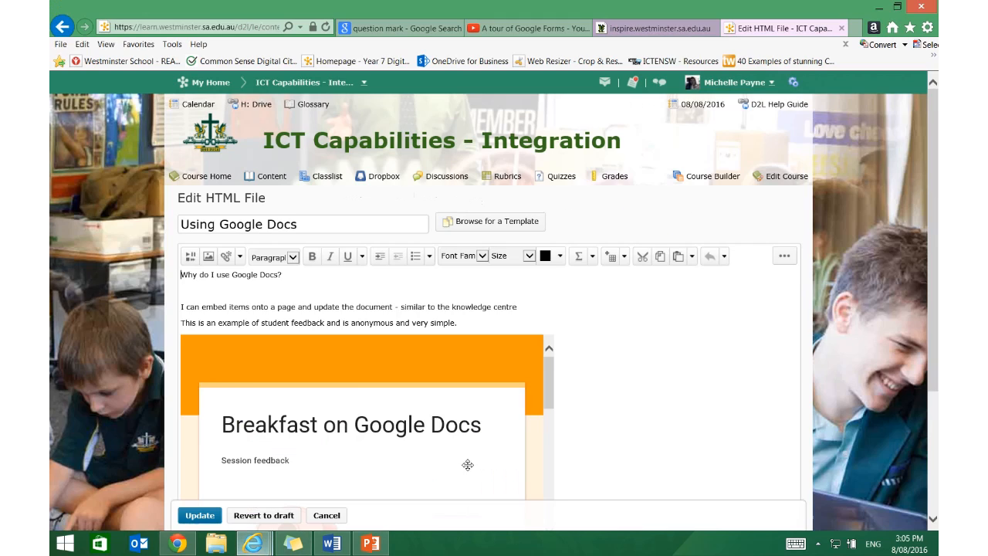
left_click(193, 258)
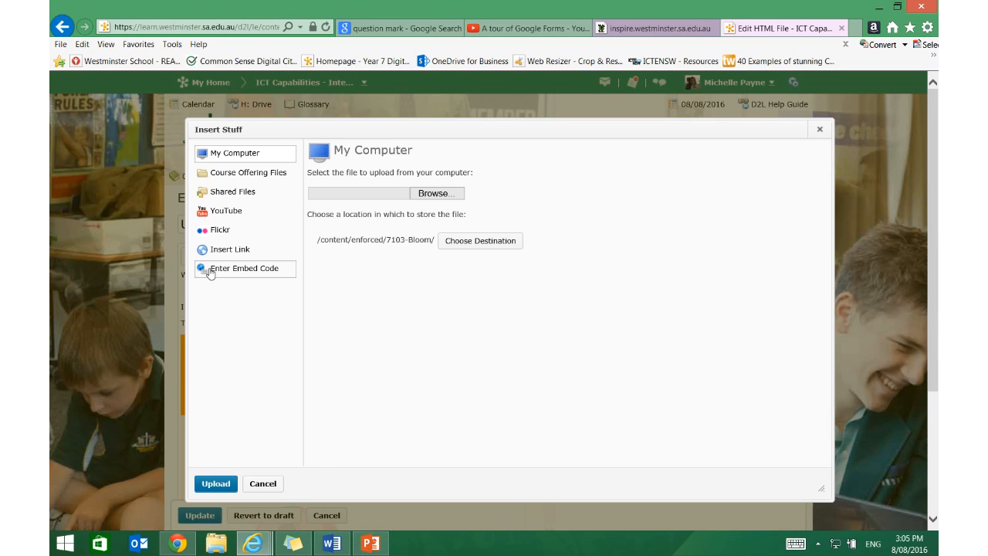
left_click(208, 271)
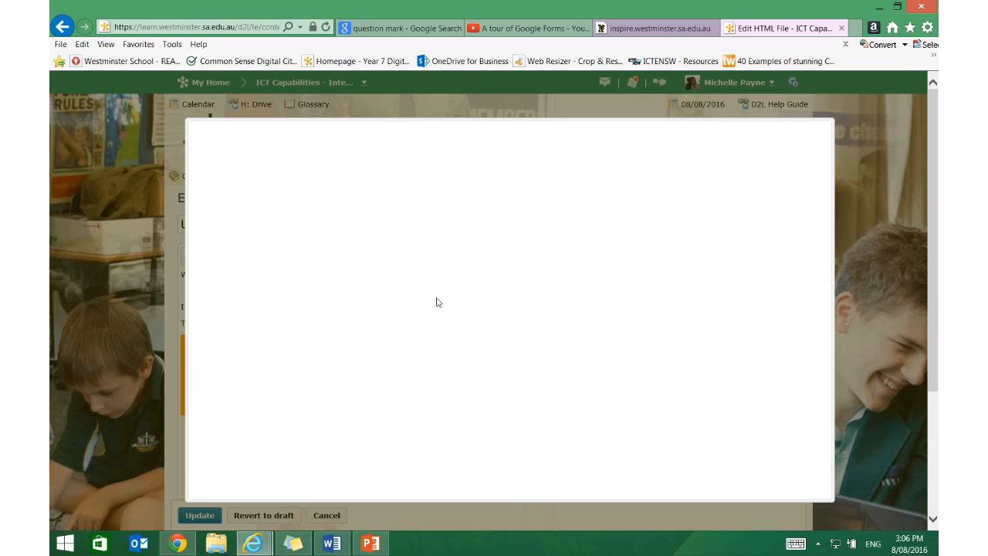
type("<iframe src=\"https://docs.google.com/forms/d/e/1FAIpQLSflPHpPHWAv9ZV5MocUPBIT9dcW19bWzHMr3VtS9DYzqO768Q/viewform?embedded=true\" width=\"760\" height=\"500\" frameborder=\"0\" marginheight=\"0\" marginwidth=\"0\">Loading...</iframe>")
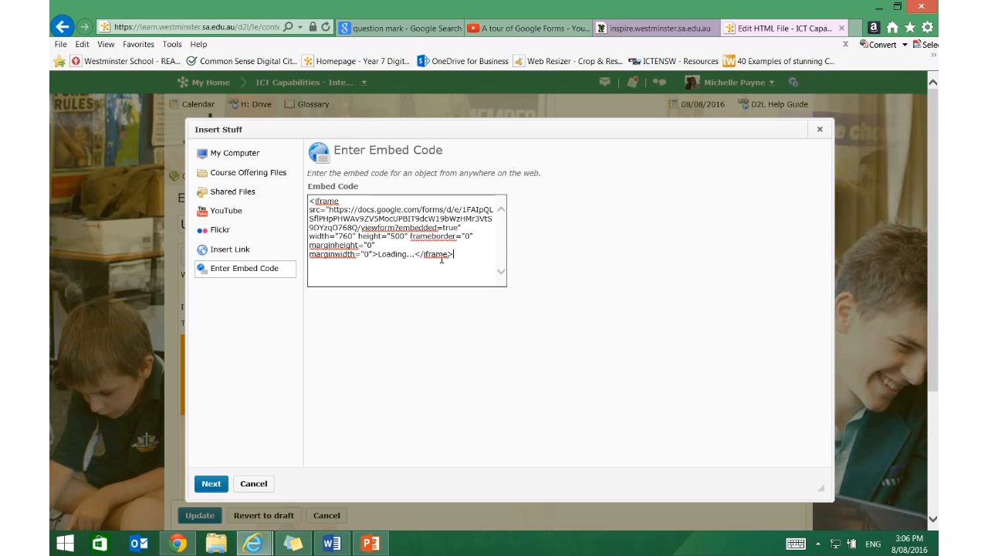
left_click(213, 483)
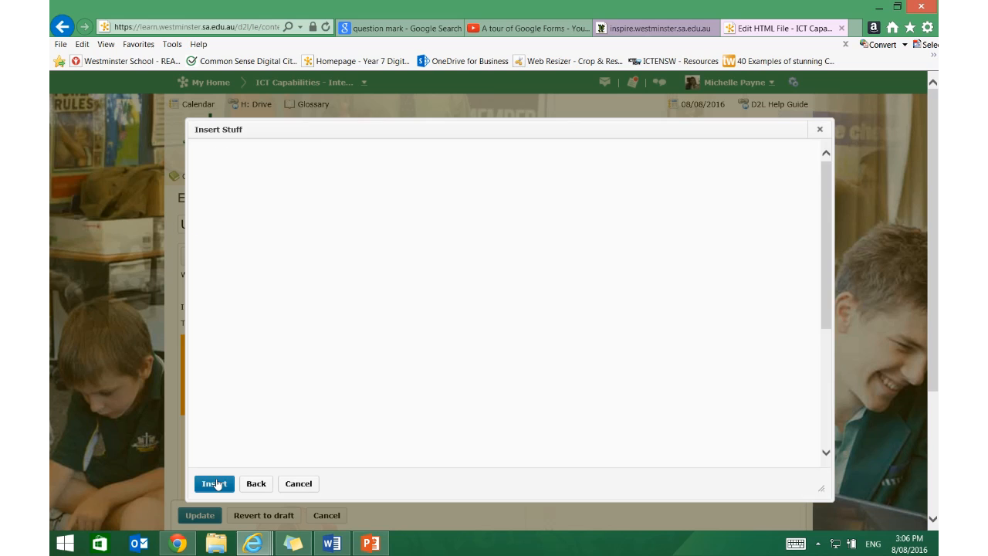
left_click(214, 483)
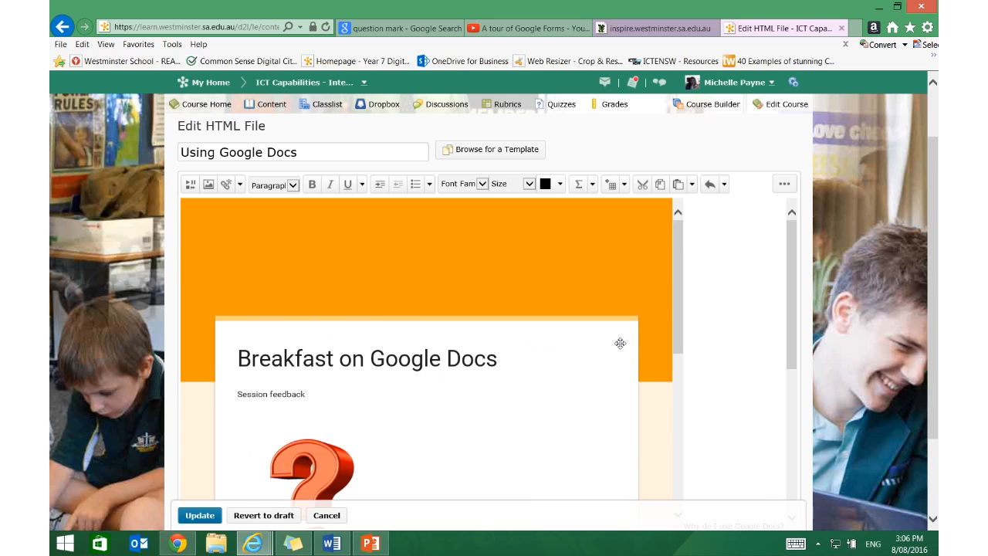
Check the newly embedded form in the page editor and save the page update.
scroll(617, 342, "down", 5)
scroll(625, 341, "up", 3)
scroll(638, 340, "up", 3)
scroll(637, 340, "down", 1)
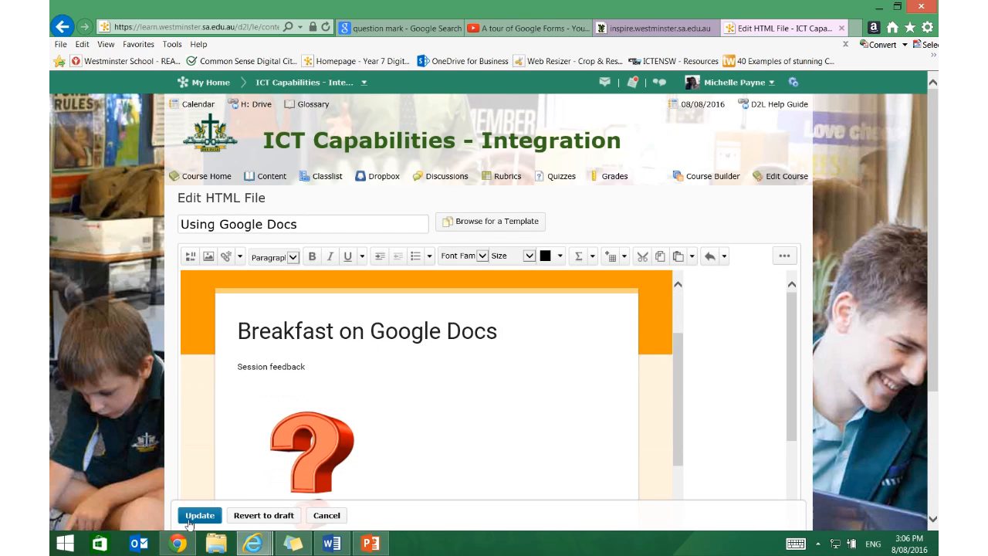
left_click(199, 515)
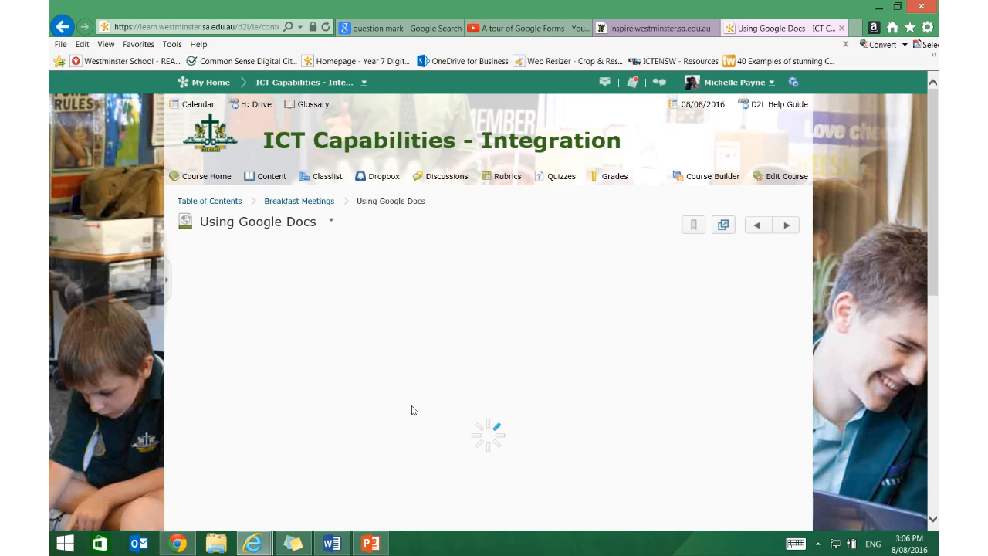
Examine the updated course page, comparing the newly embedded form with the earlier one further down.
scroll(413, 410, "down", 5)
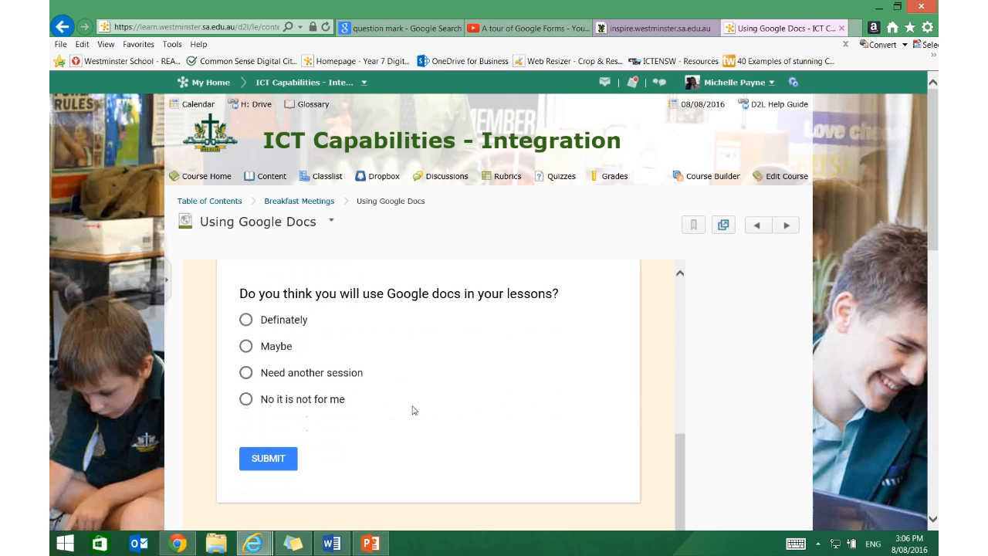
scroll(412, 409, "down", 5)
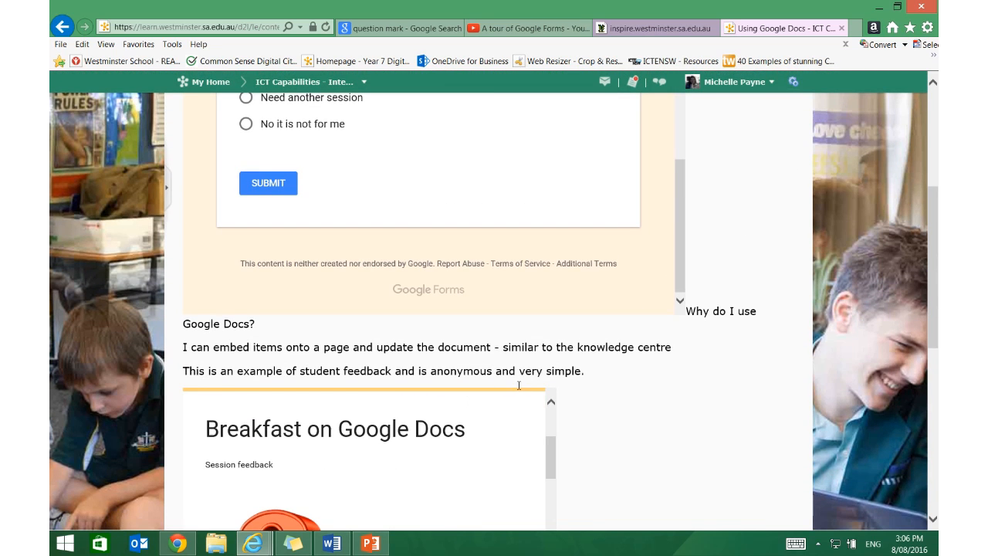
scroll(520, 389, "up", 2)
scroll(614, 389, "down", 1)
scroll(610, 396, "down", 2)
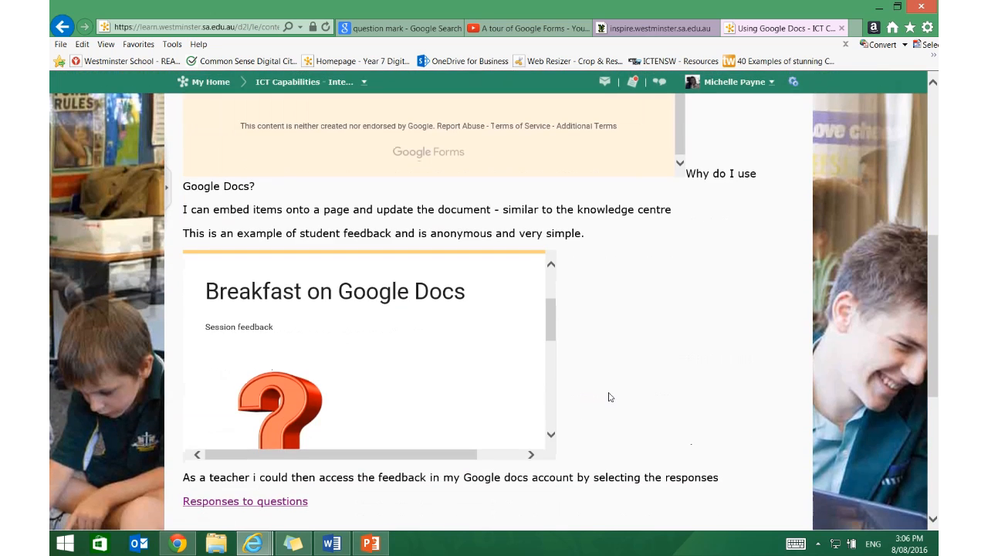
scroll(610, 397, "up", 5)
scroll(610, 397, "up", 5)
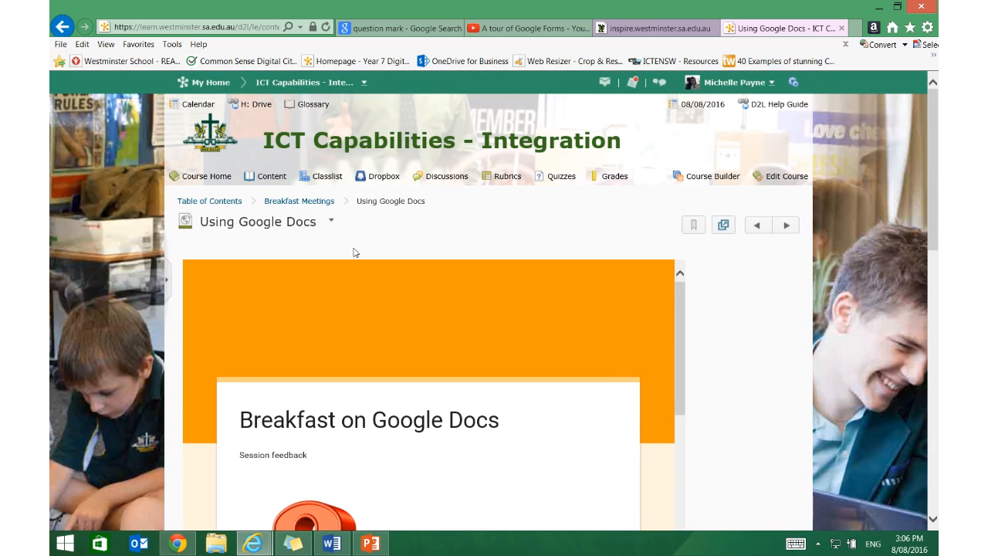
Reopen the page for HTML editing, shrink the first embedded form's frame and save the page.
left_click(331, 220)
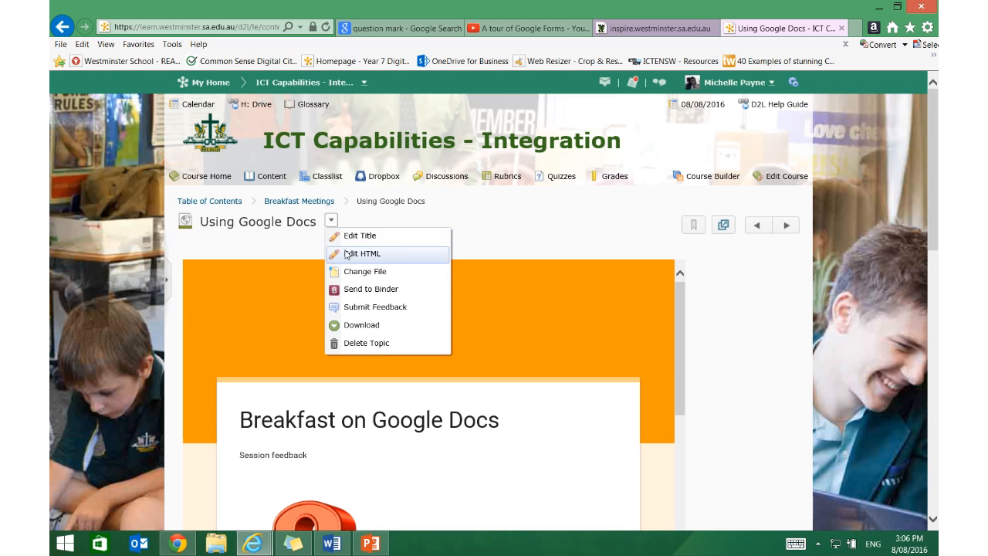
left_click(346, 254)
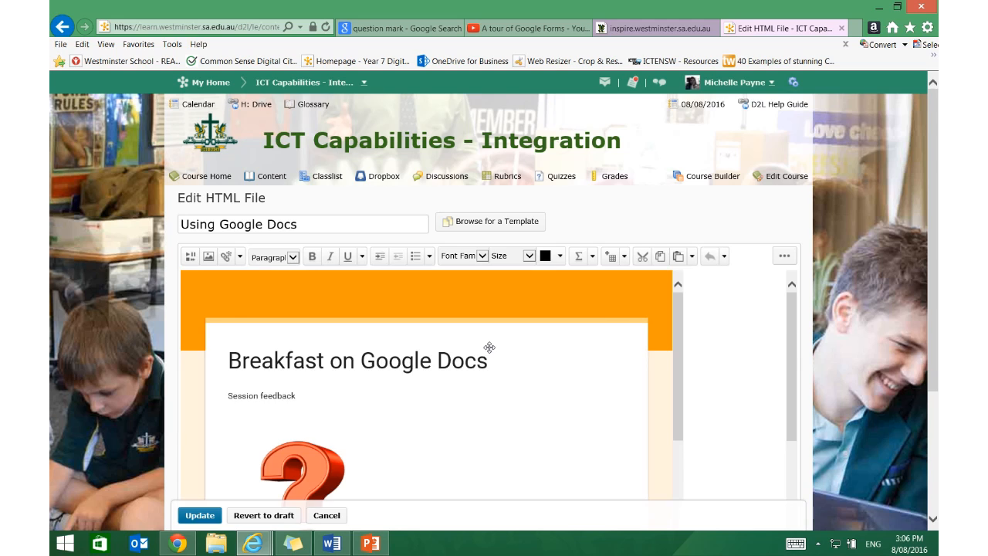
left_click(682, 278)
left_click_drag(578, 326, 593, 430)
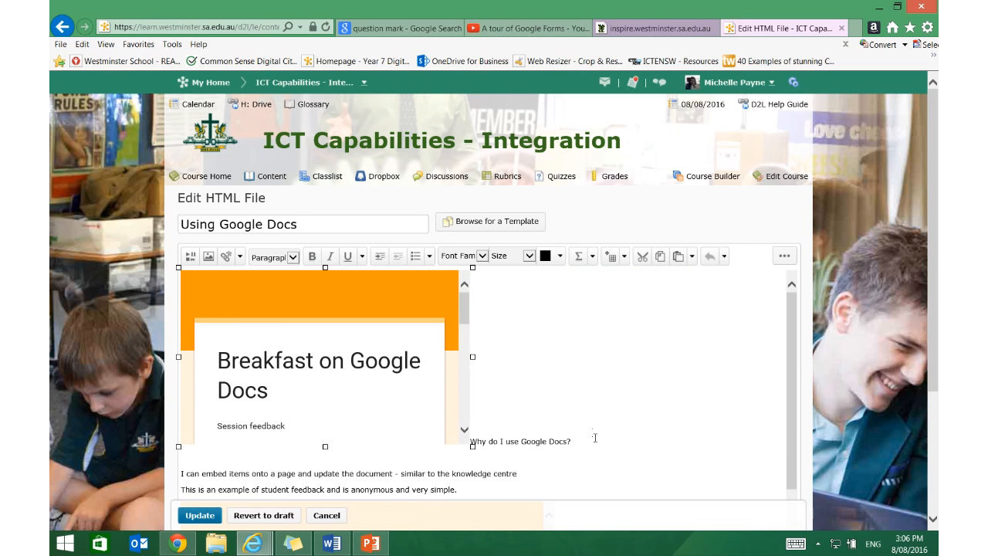
left_click(212, 518)
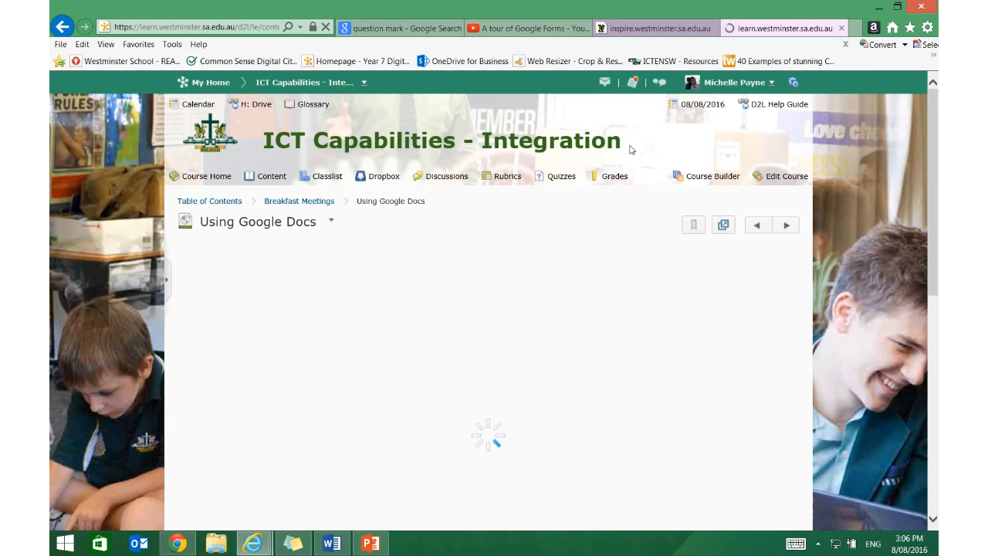
Switch to Chrome, close the breakfast form's send options and view its responses.
left_click(193, 545)
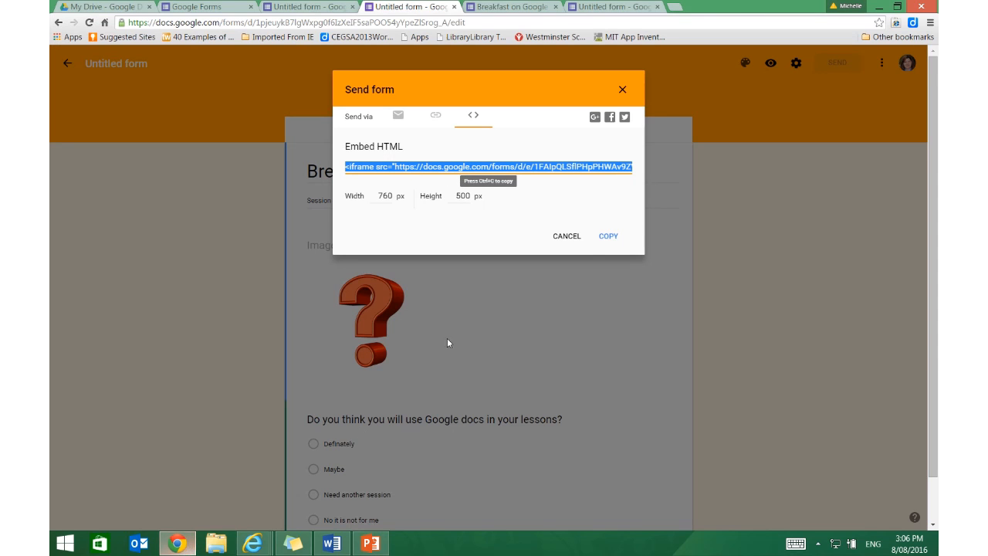
left_click(571, 237)
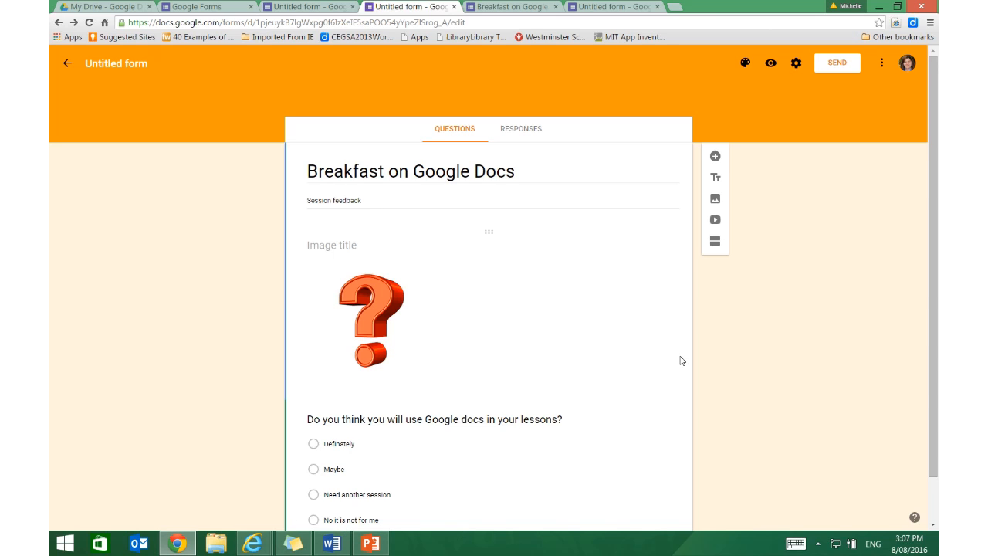
left_click(529, 133)
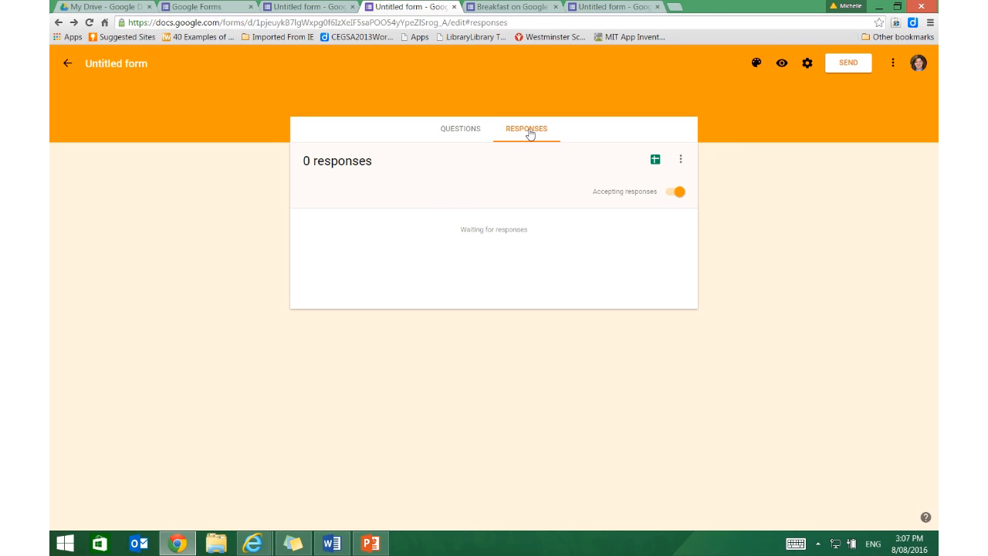
Switch to the "Topic Feedback" form and read the full text of its multiple-choice question.
left_click(504, 7)
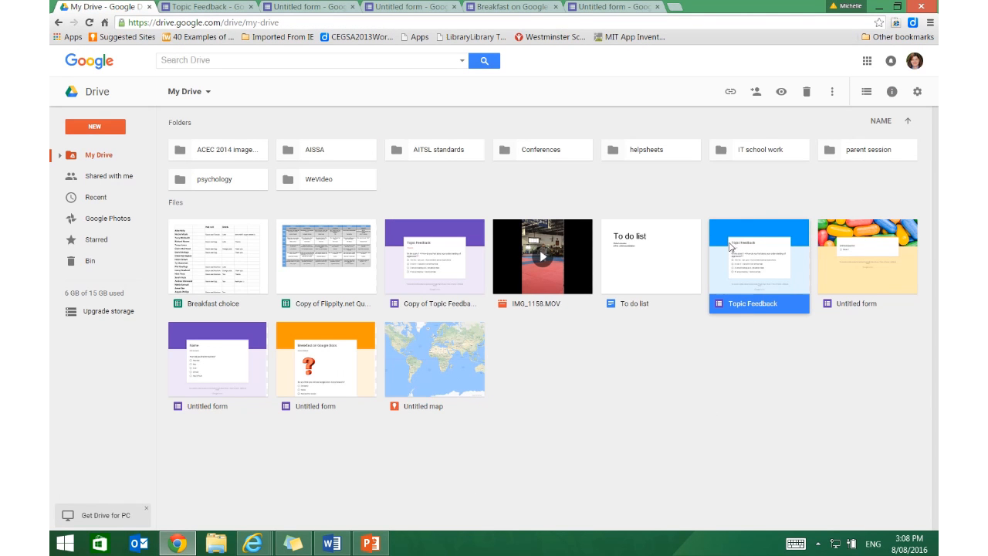
left_click(232, 8)
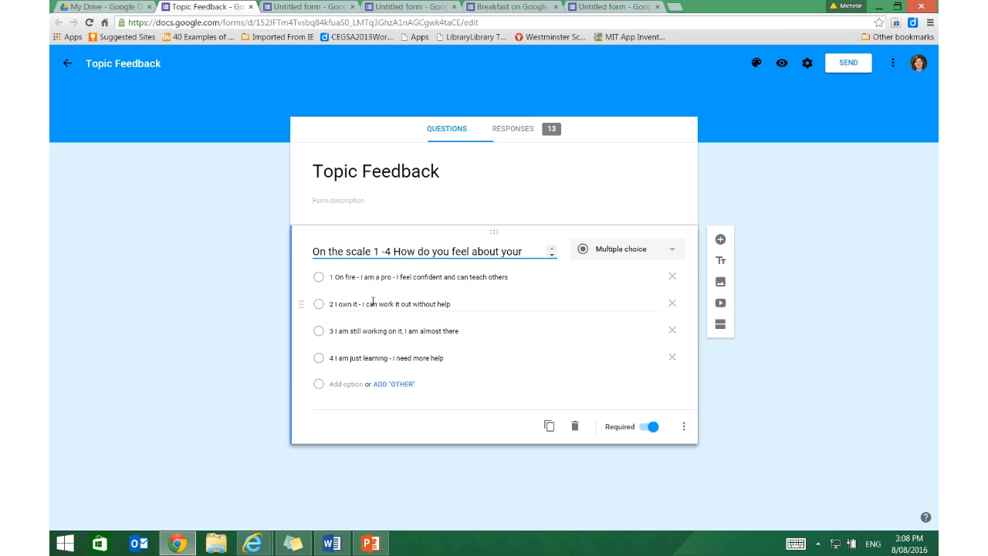
left_click(552, 256)
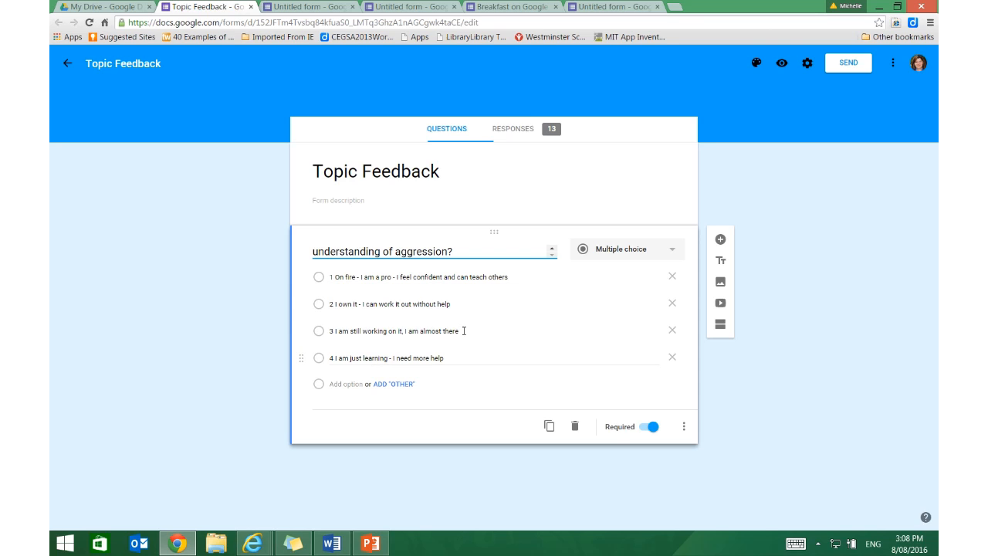
Examine the Topic Feedback responses in the summary pie chart and as individual submissions.
left_click(528, 129)
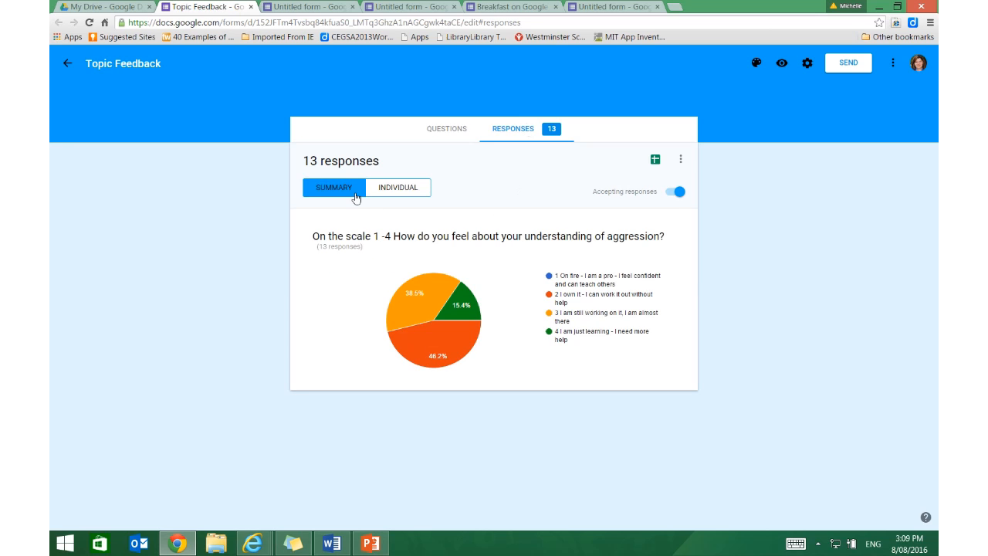
mouse_move(421, 330)
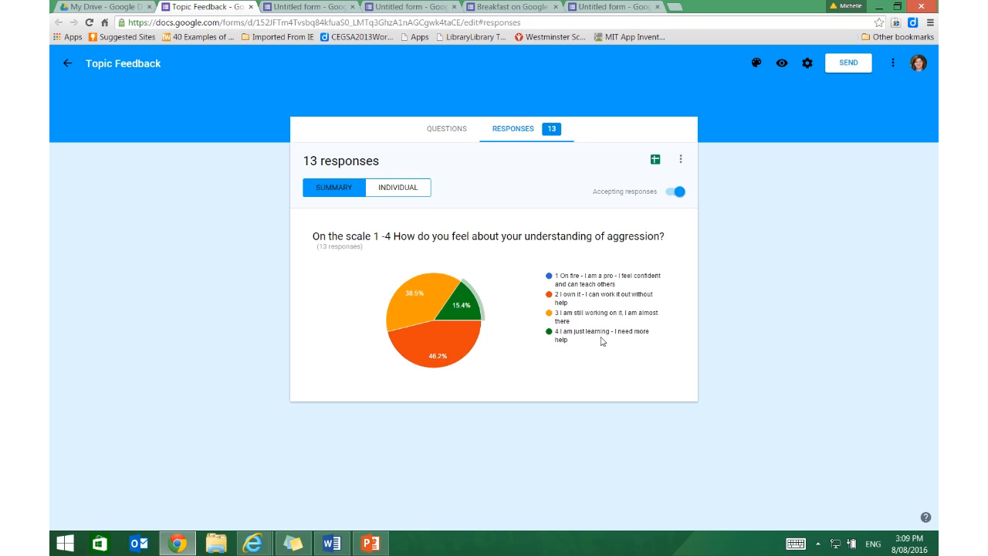
mouse_move(455, 359)
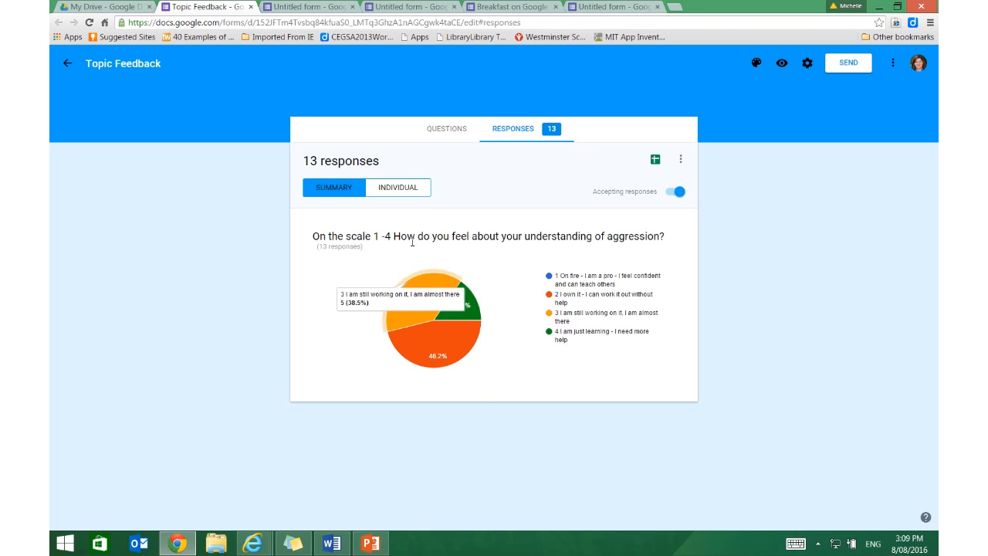
left_click(402, 191)
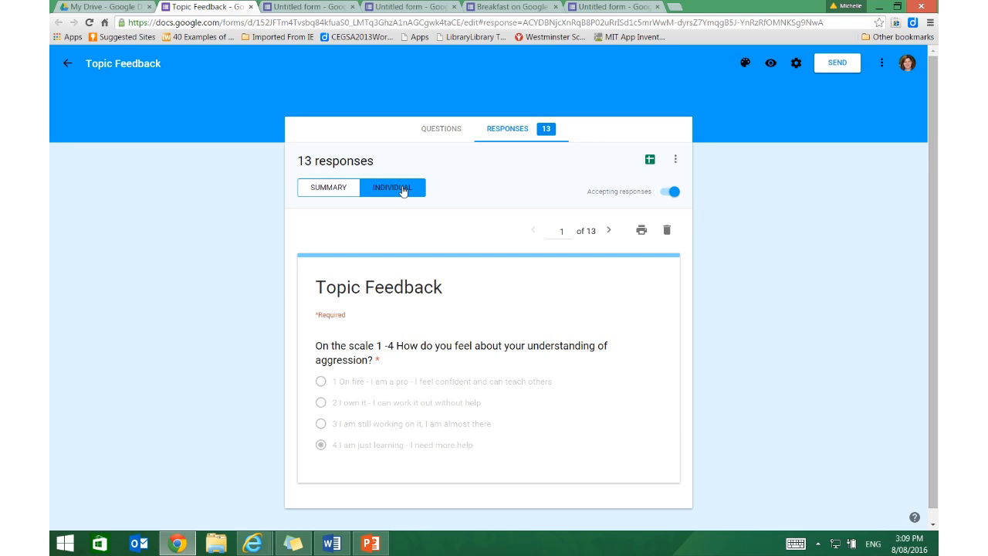
Page through the individual Topic Feedback submissions up to response 5, checking each selected answer, and go back to response 4.
left_click(609, 231)
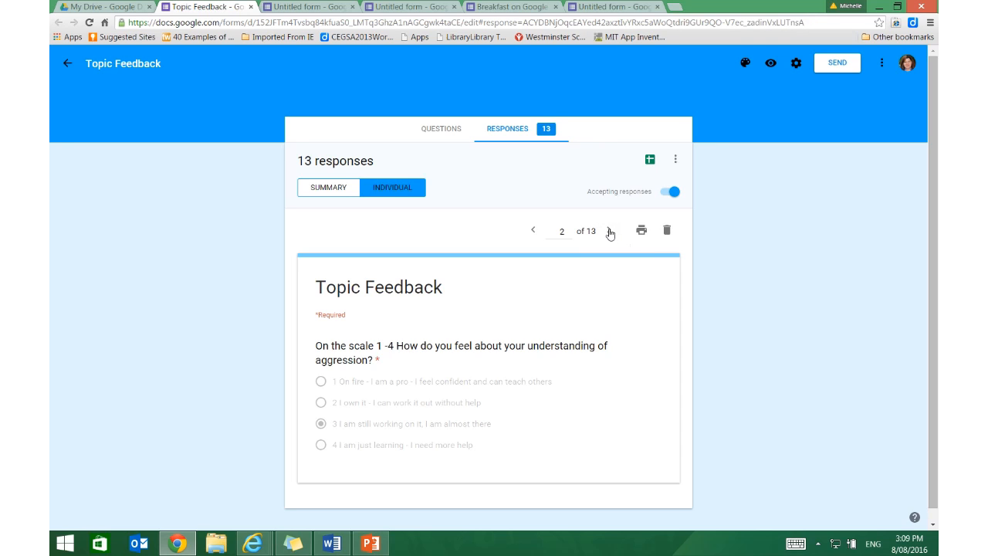
left_click(609, 231)
left_click(609, 232)
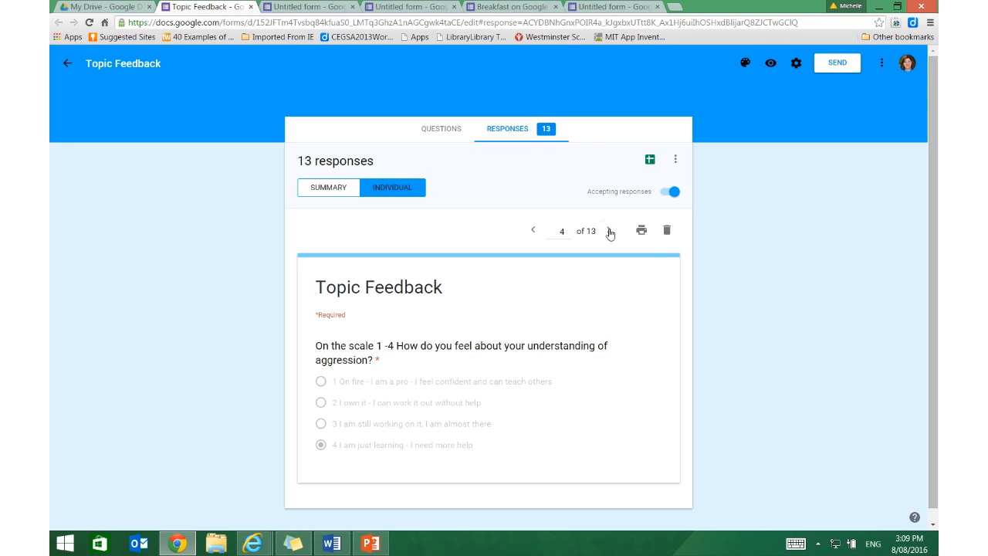
left_click(609, 231)
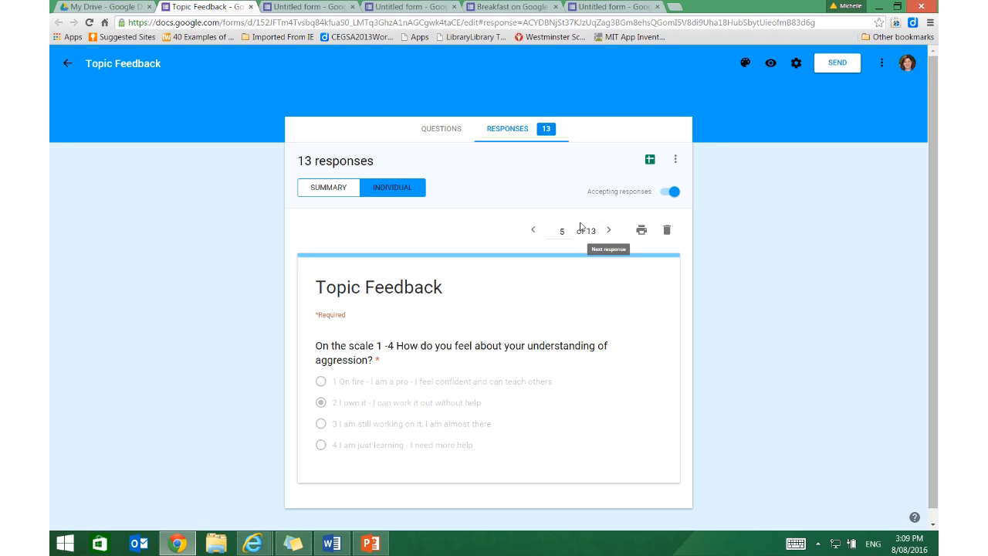
left_click(534, 232)
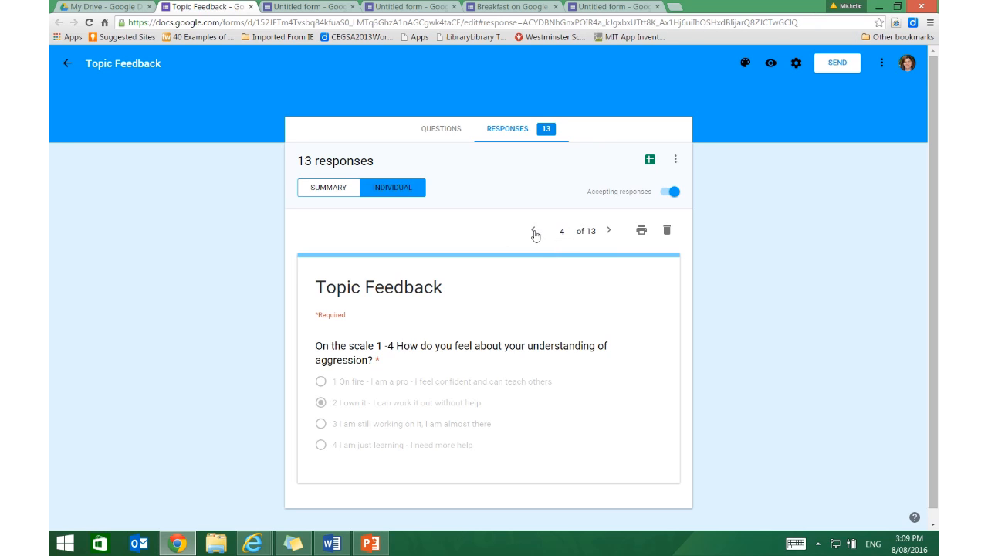
Return to the summary view of the responses and examine the pie chart for the aggression question.
left_click(332, 188)
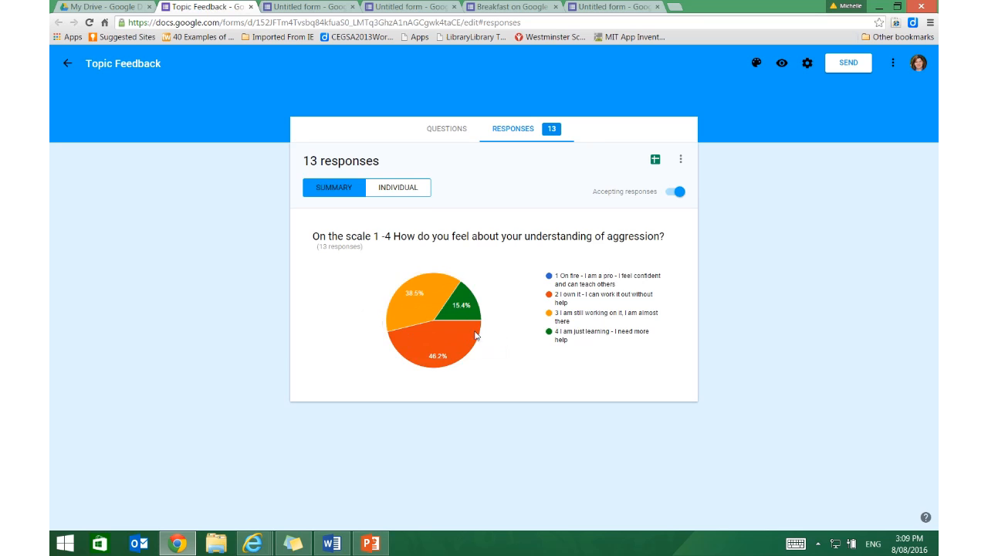
mouse_move(475, 335)
mouse_move(491, 4)
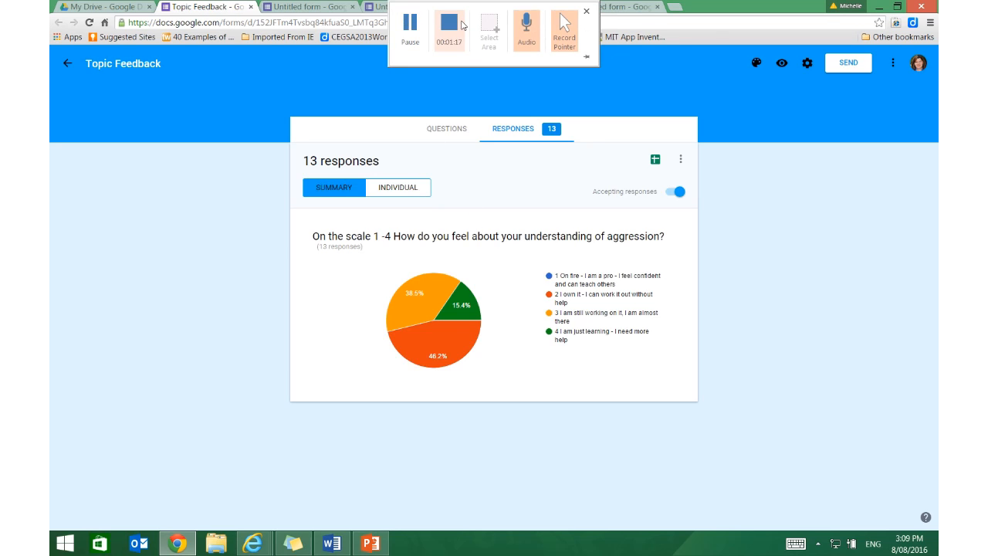